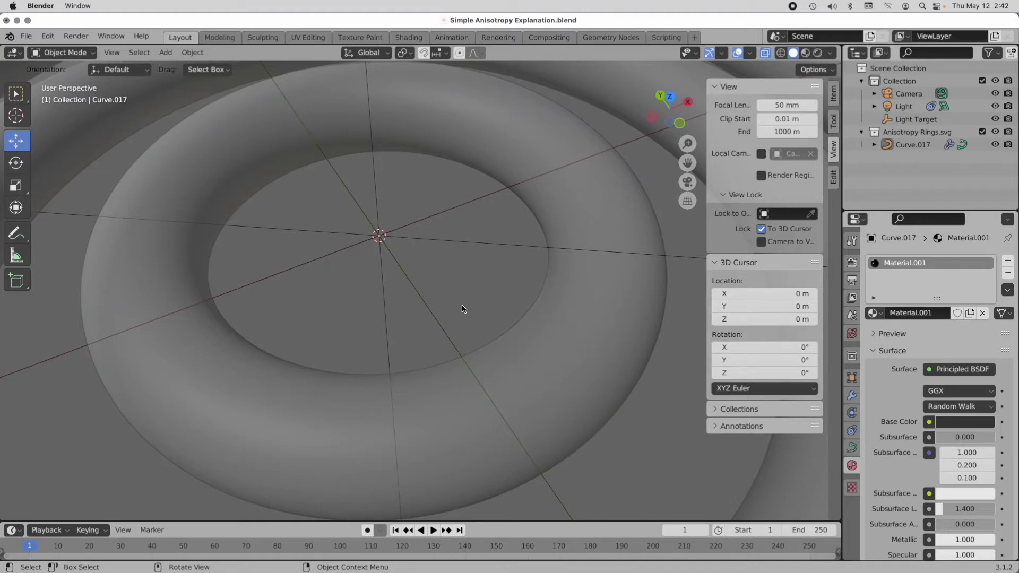
Display the concentric rings in rendered shading and examine how the highlights run across them, both up close and from farther out.
{"action": "left_click", "coordinate": [817, 53]}
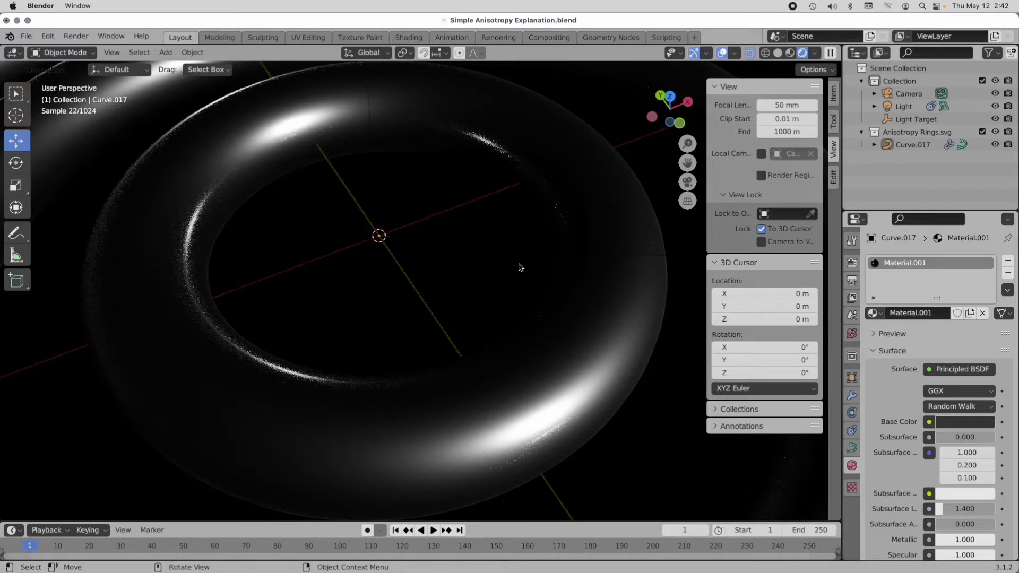
{"action": "middle_click_drag", "start_coordinate": [557, 164], "coordinate": [607, 383], "text": "ctrl"}
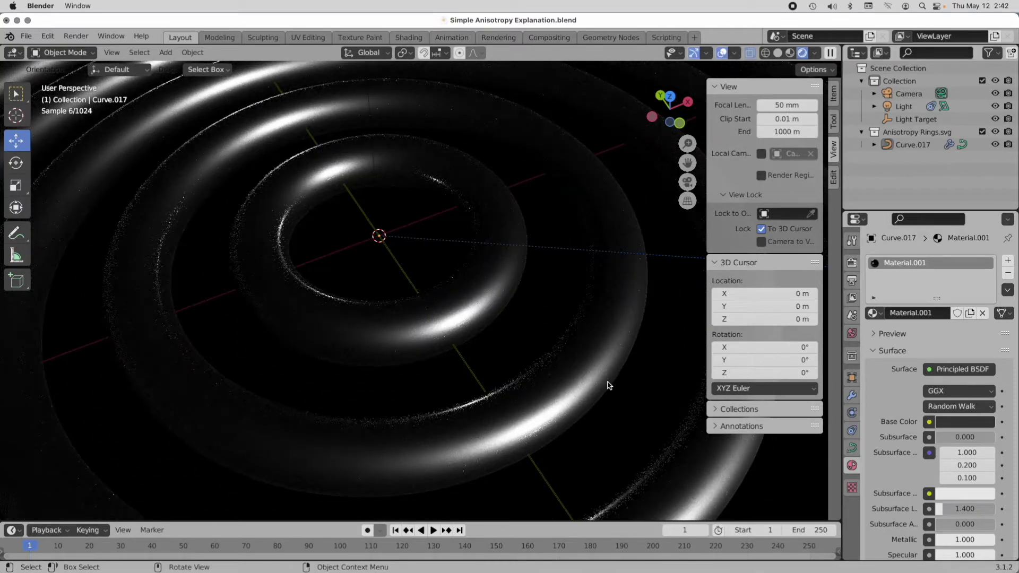
{"action": "middle_click_drag", "start_coordinate": [636, 425], "coordinate": [569, 454]}
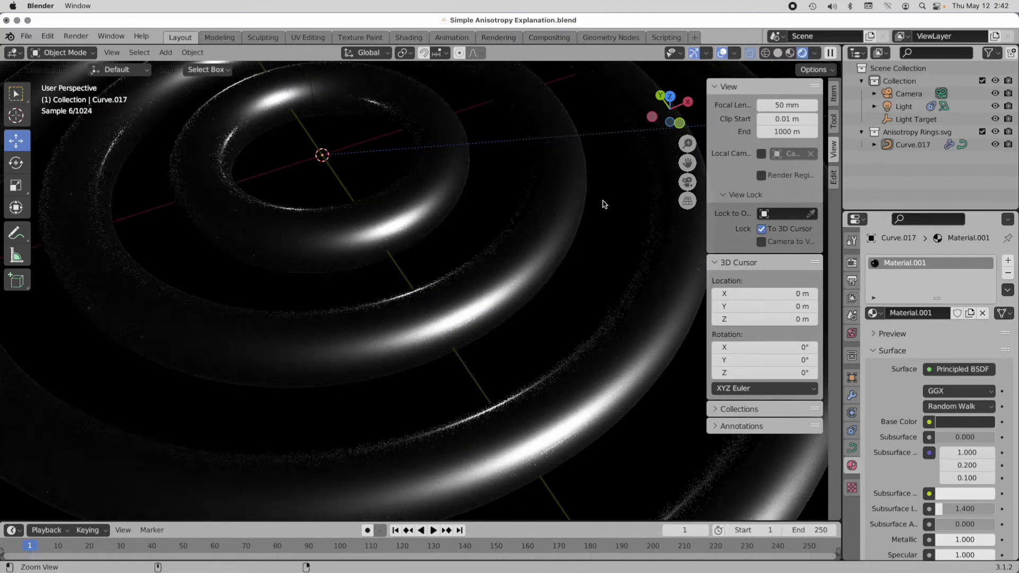
{"action": "scroll", "coordinate": [602, 204], "scroll_direction": "up", "scroll_amount": 2}
{"action": "middle_click_drag", "start_coordinate": [590, 234], "coordinate": [566, 264]}
{"action": "middle_click_drag", "start_coordinate": [603, 227], "coordinate": [641, 321]}
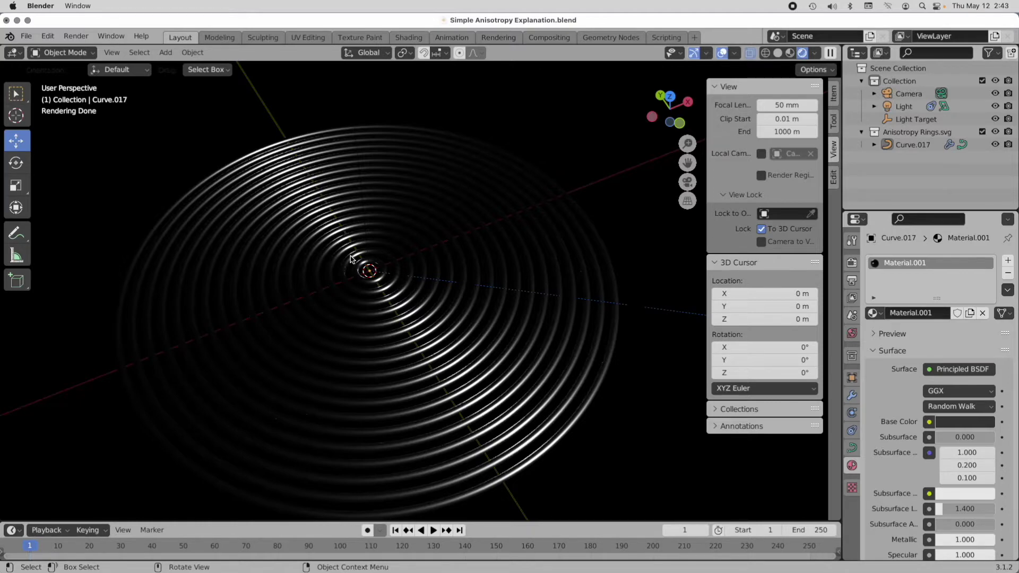
{"action": "scroll", "coordinate": [503, 297], "scroll_direction": "right", "scroll_amount": 3}
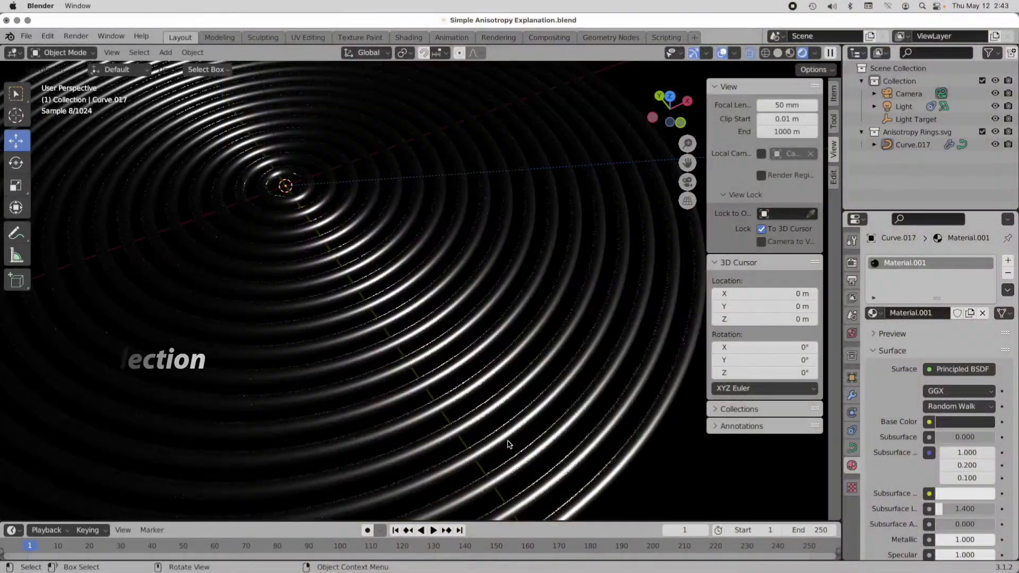
{"action": "middle_click_drag", "start_coordinate": [543, 406], "coordinate": [596, 348]}
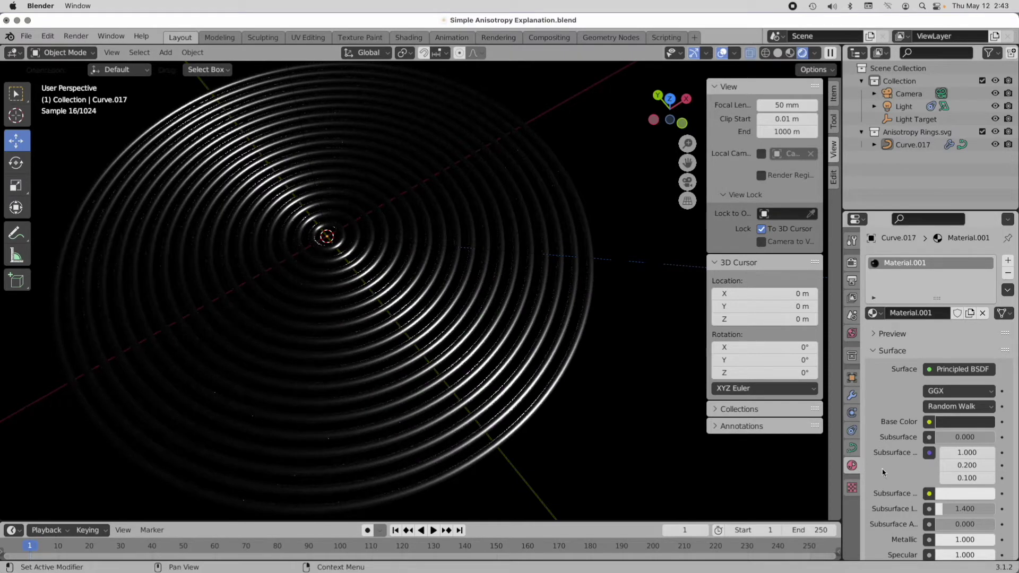
{"action": "scroll", "coordinate": [881, 467], "scroll_direction": "down", "scroll_amount": 8}
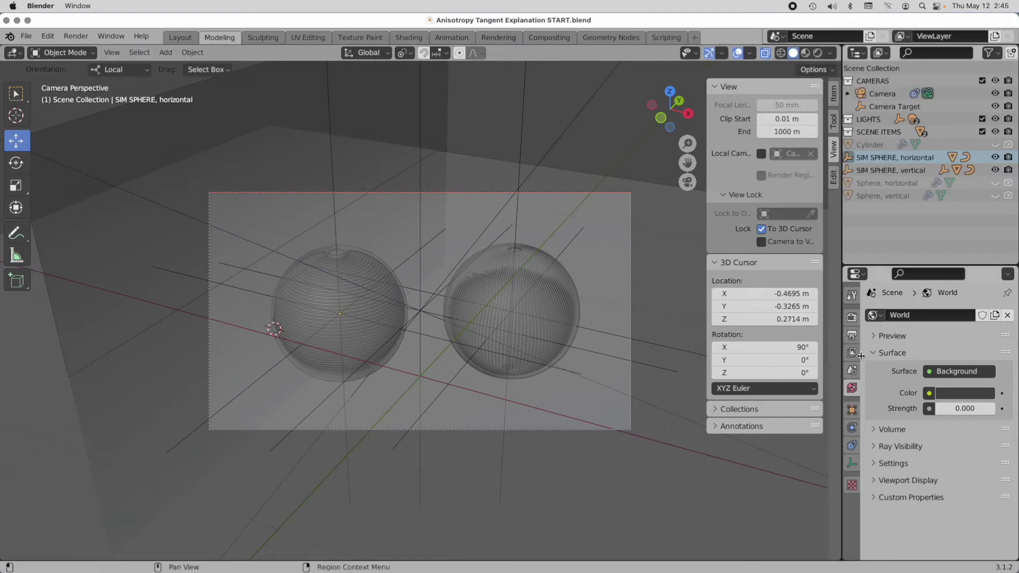
Set the Cycles render device to GPU Compute and show the two ringed spheres in rendered shading.
{"action": "left_click", "coordinate": [851, 317]}
{"action": "left_click", "coordinate": [935, 345]}
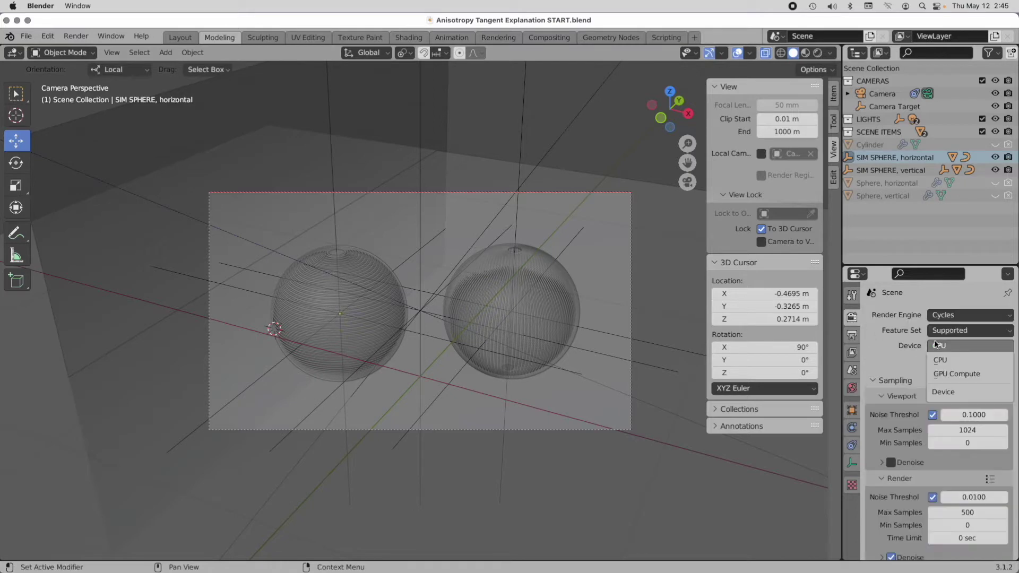
{"action": "left_click", "coordinate": [956, 373]}
{"action": "left_click", "coordinate": [817, 52]}
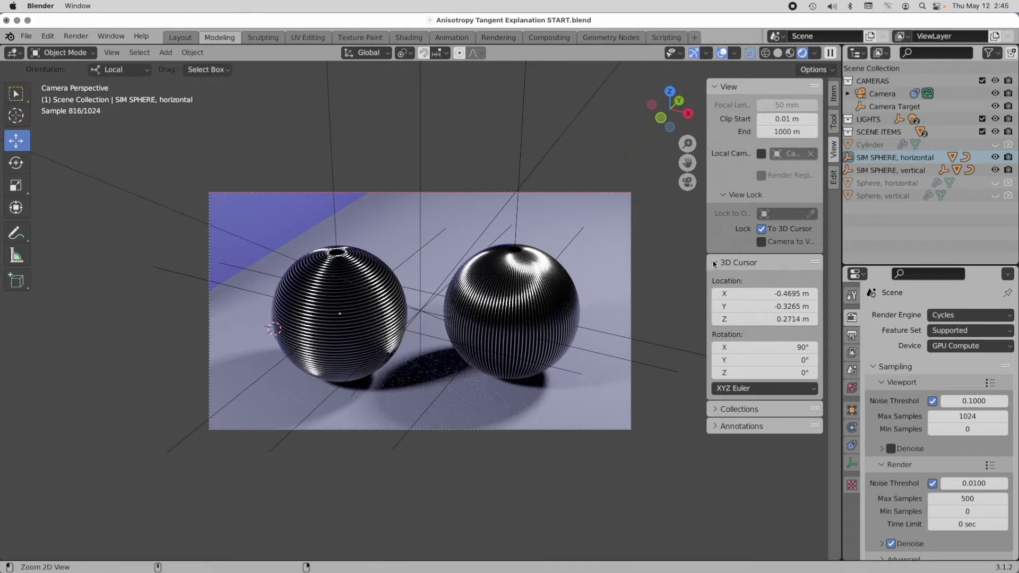
Lock the camera to the view and bring it closer so the two spheres fill more of the frame.
{"action": "left_click", "coordinate": [762, 241]}
{"action": "scroll", "coordinate": [548, 335], "scroll_direction": "up", "scroll_amount": 2}
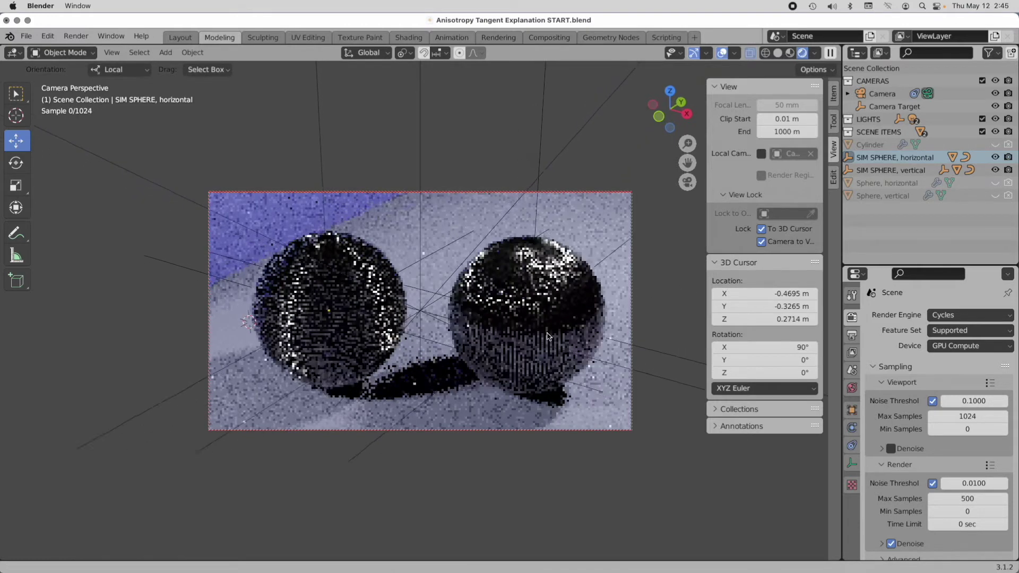
{"action": "scroll", "coordinate": [545, 324], "scroll_direction": "up", "scroll_amount": 2}
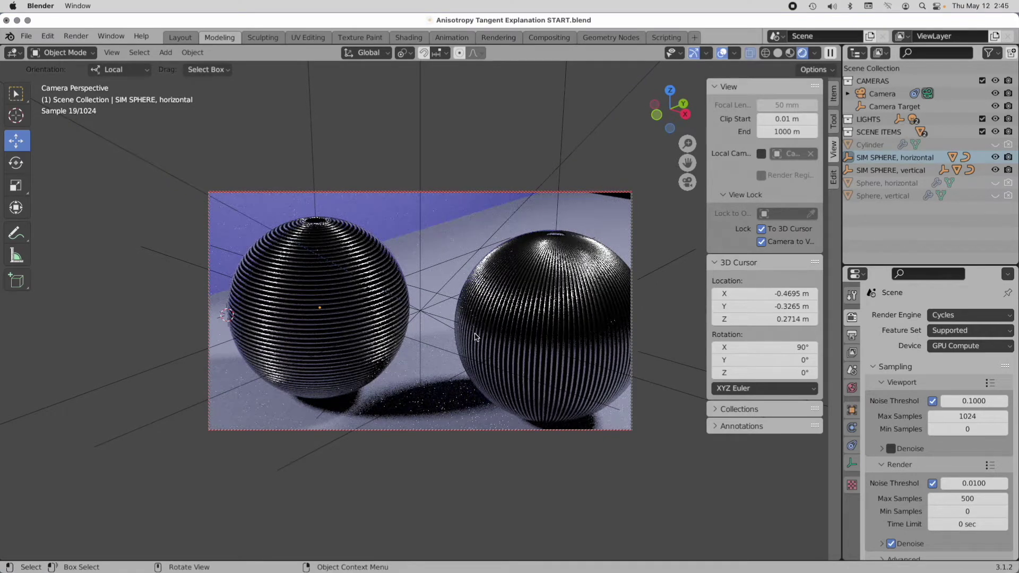
Switch out of rendered shading and examine the strand rings of the horizontal sphere up close.
{"action": "left_click", "coordinate": [778, 54]}
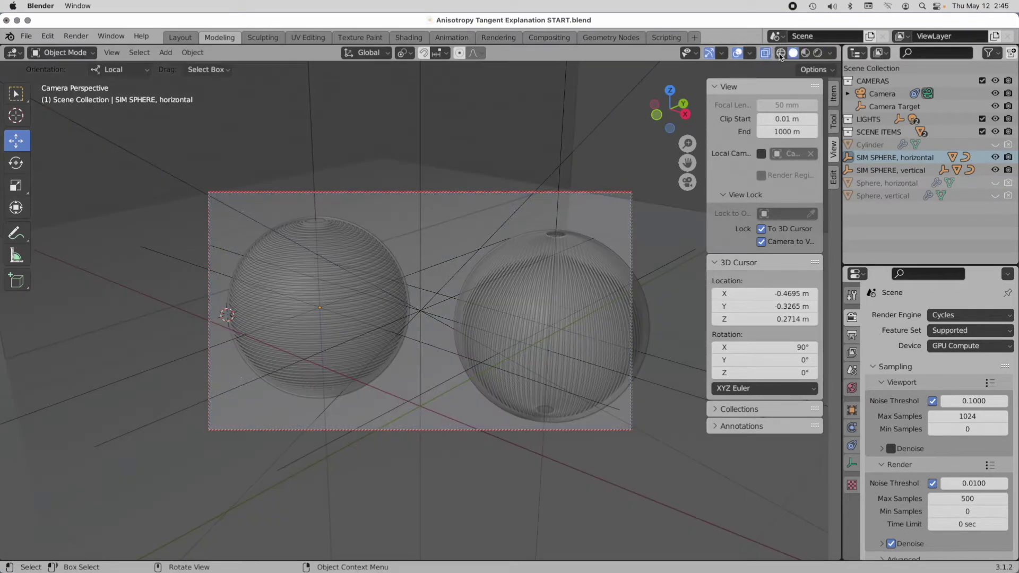
{"action": "left_click", "coordinate": [779, 54]}
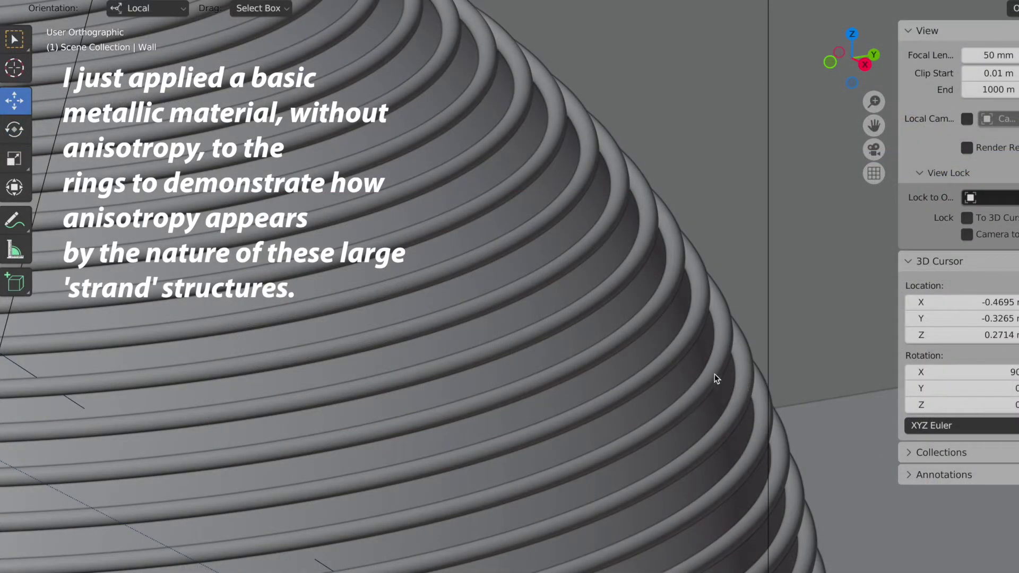
{"action": "middle_click_drag", "start_coordinate": [714, 374], "coordinate": [583, 345]}
{"action": "scroll", "coordinate": [583, 345], "scroll_direction": "down", "scroll_amount": 4}
{"action": "middle_click_drag", "start_coordinate": [419, 430], "coordinate": [587, 487]}
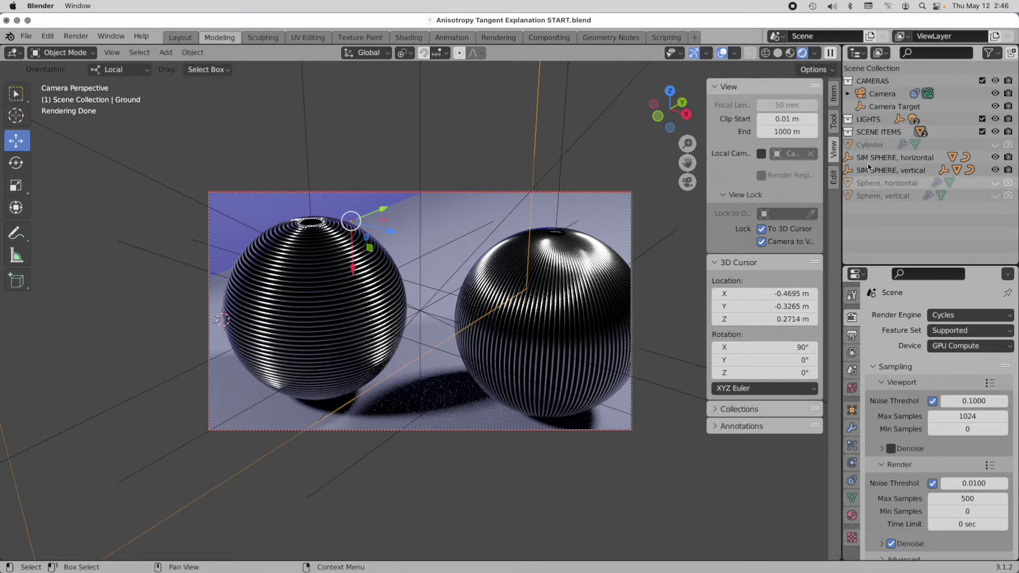
Hide both SIM SPHERE objects, enable the plain horizontal and vertical spheres for viewport and render, and preview them rendered.
{"action": "left_click", "coordinate": [777, 53]}
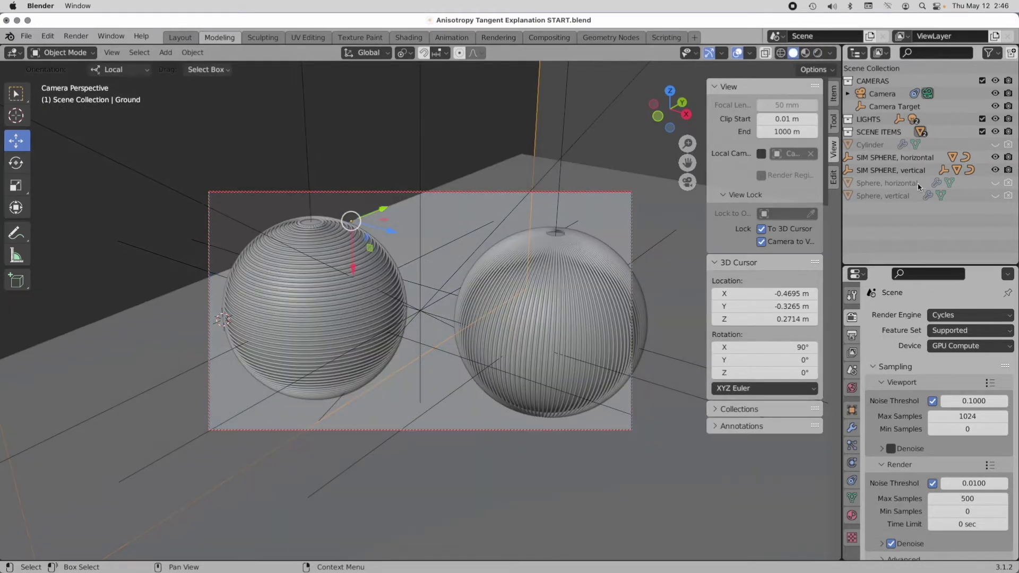
{"action": "left_click", "coordinate": [994, 170]}
{"action": "left_click", "coordinate": [995, 157]}
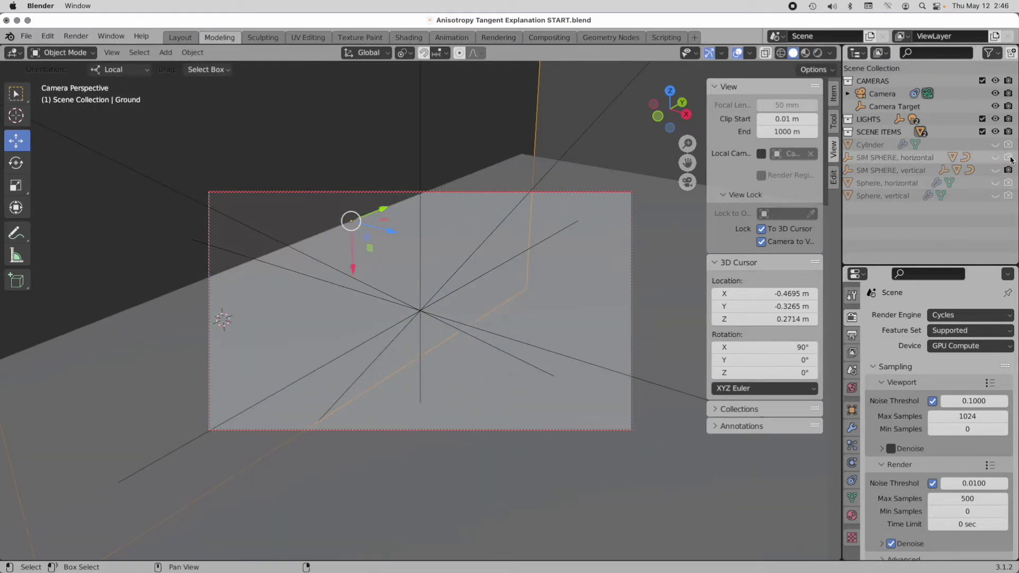
{"action": "left_click", "coordinate": [995, 183]}
{"action": "left_click", "coordinate": [995, 195]}
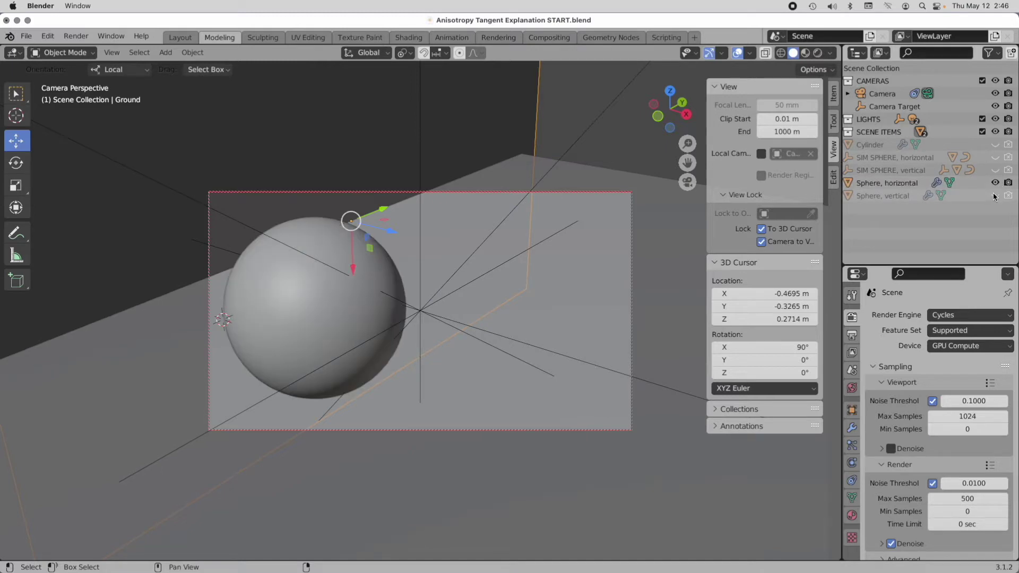
{"action": "left_click", "coordinate": [1008, 196]}
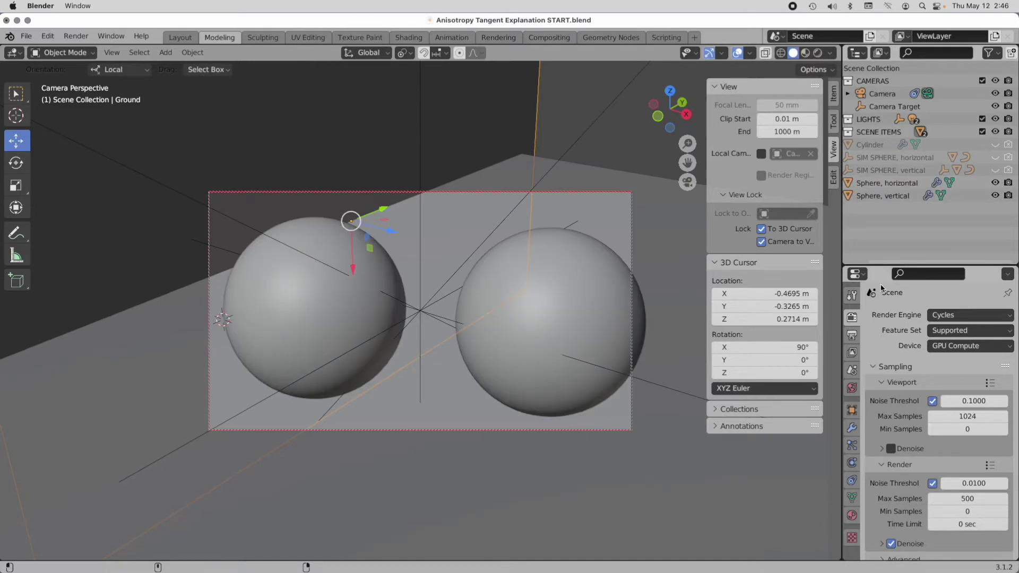
{"action": "left_click", "coordinate": [818, 54]}
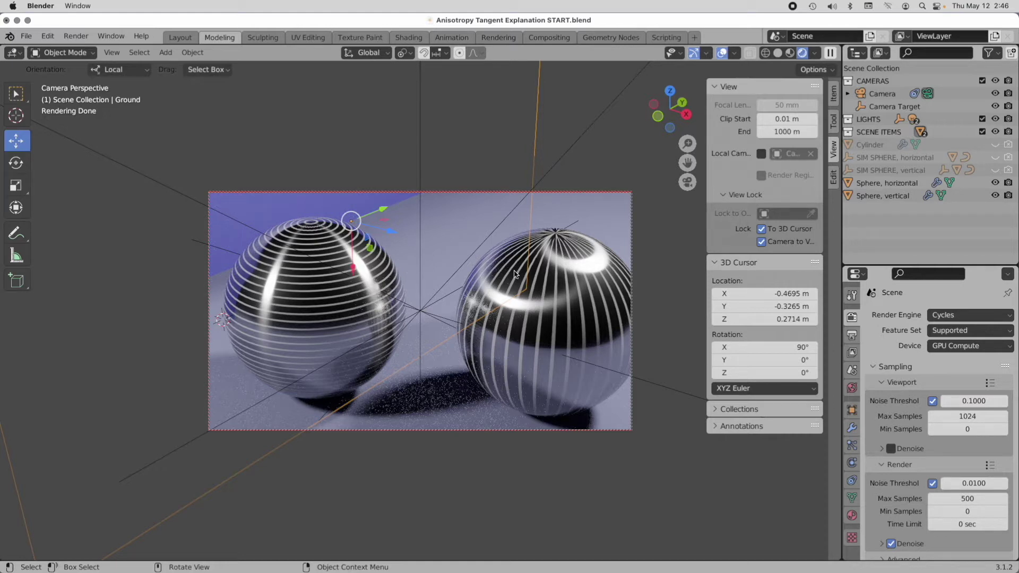
Switch the viewport to wireframe and hide the horizontal sphere.
{"action": "left_click", "coordinate": [765, 53]}
{"action": "left_click", "coordinate": [377, 311]}
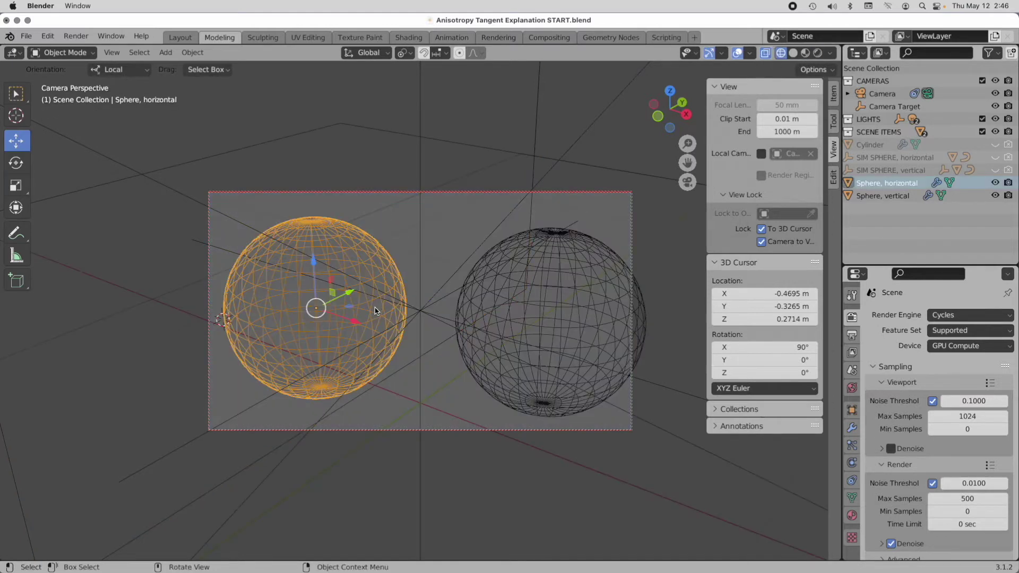
{"action": "left_click", "coordinate": [994, 183]}
Replace the vertical sphere's Anisotropic Metal 1 material with a new material named Basic Metal.
{"action": "left_click", "coordinate": [504, 316]}
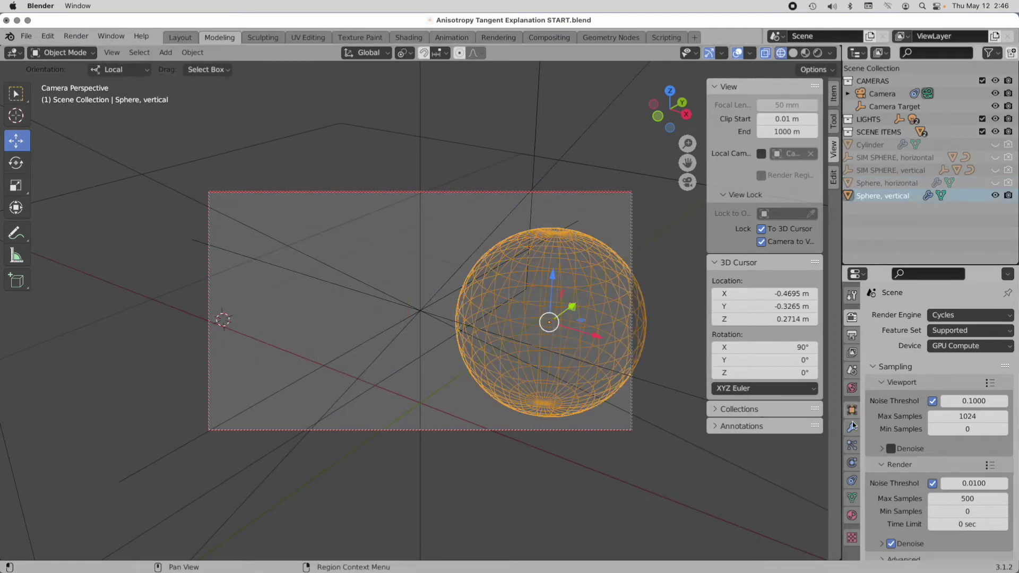
{"action": "left_click", "coordinate": [852, 515]}
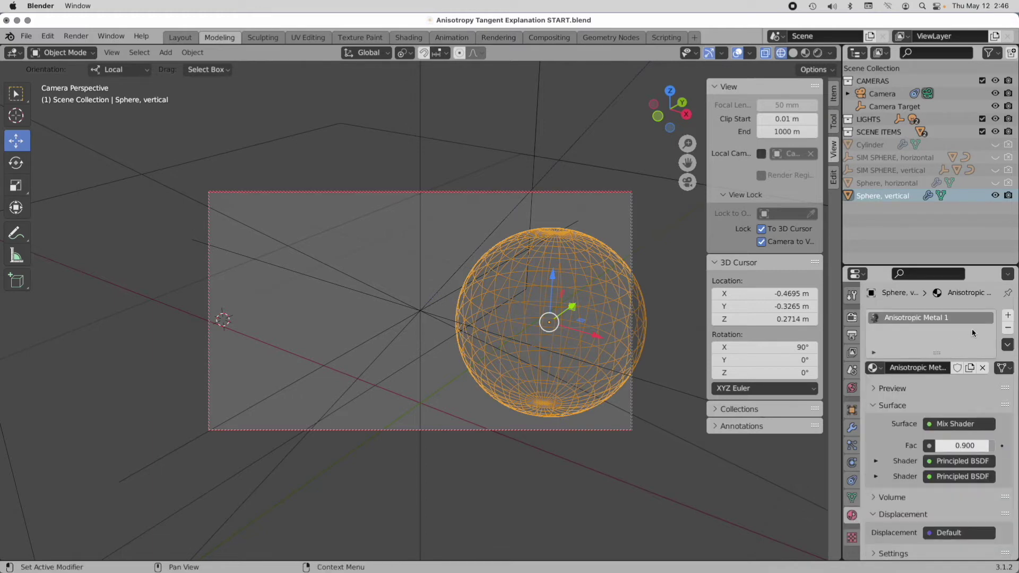
{"action": "left_click", "coordinate": [1007, 330]}
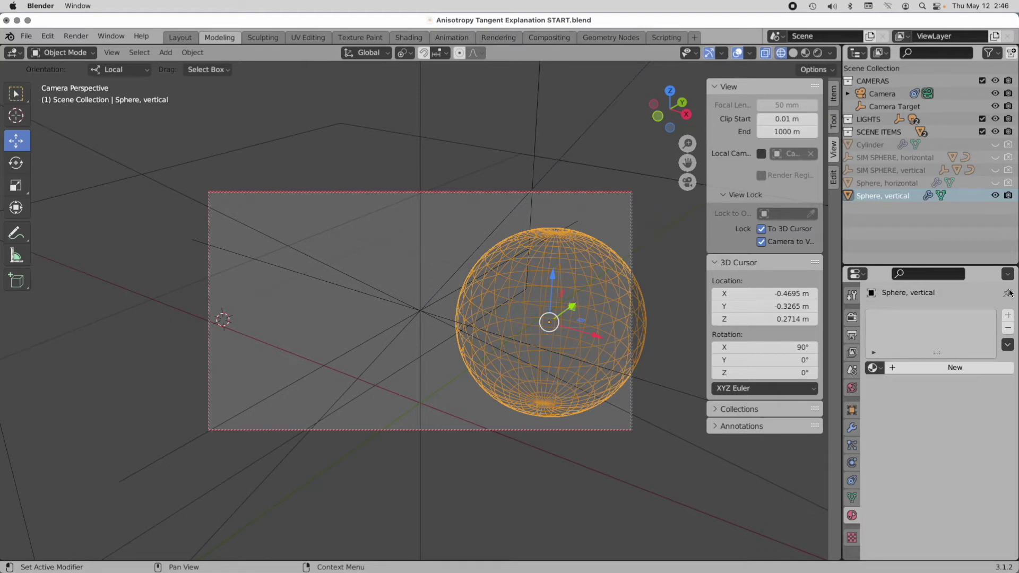
{"action": "left_click", "coordinate": [1007, 316]}
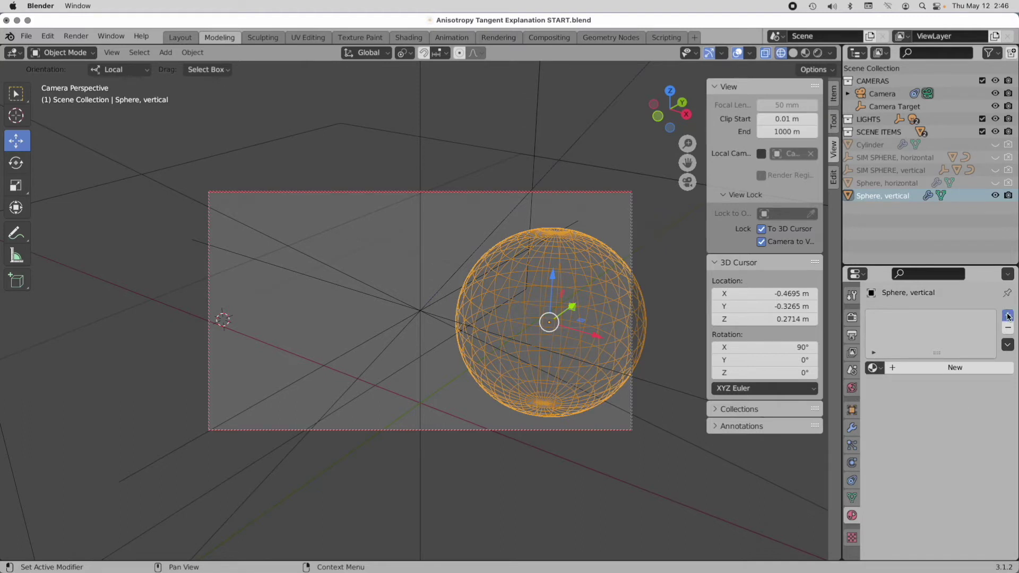
{"action": "left_click", "coordinate": [886, 368]}
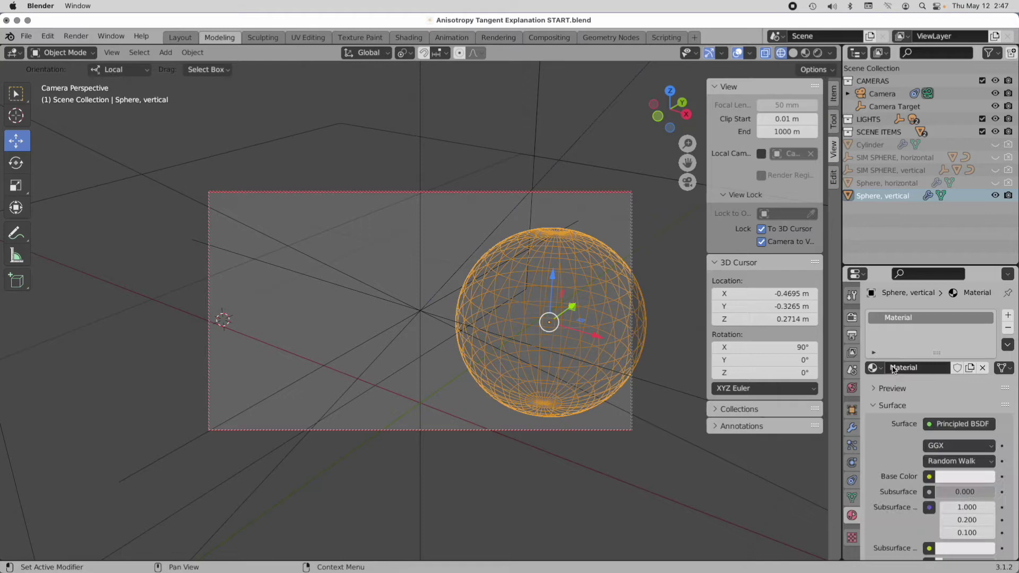
{"action": "double_click", "coordinate": [894, 319]}
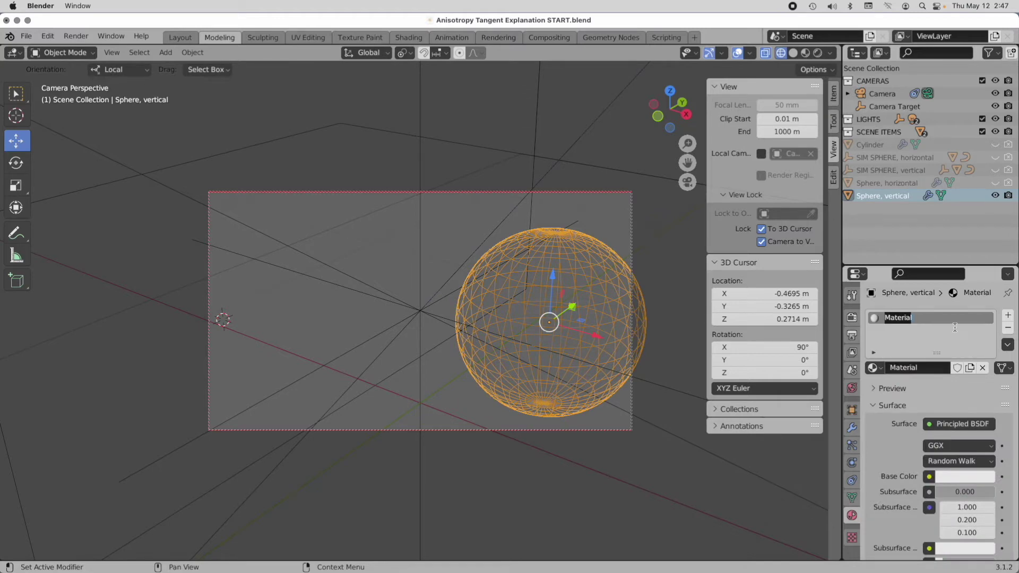
{"action": "type", "text": "Basic Metal"}
{"action": "key", "text": "Return"}
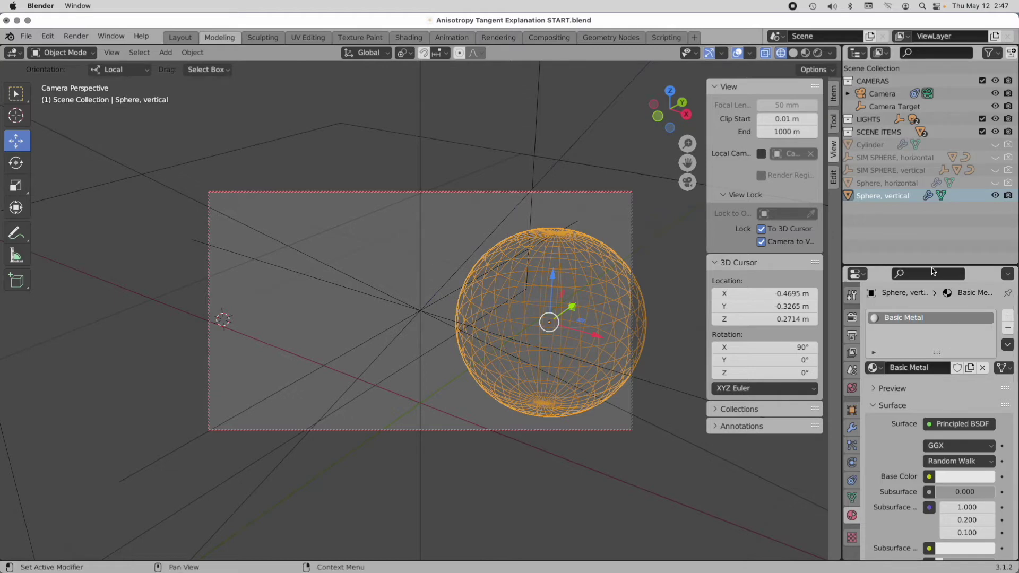
Open the Shading workspace and bring the Basic Metal shader nodes into full view.
{"action": "left_click_drag", "start_coordinate": [932, 265], "coordinate": [932, 223]}
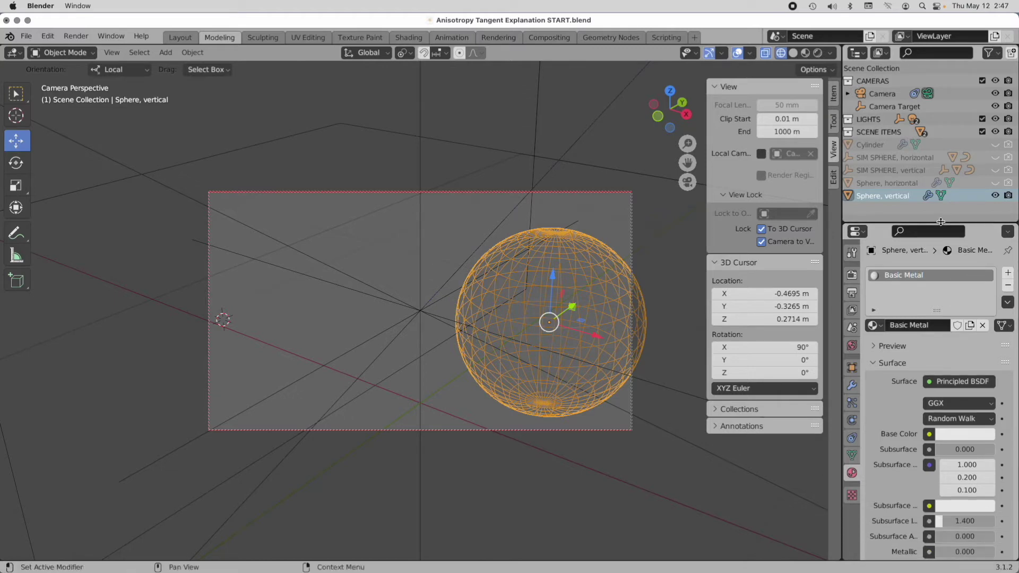
{"action": "left_click", "coordinate": [414, 39]}
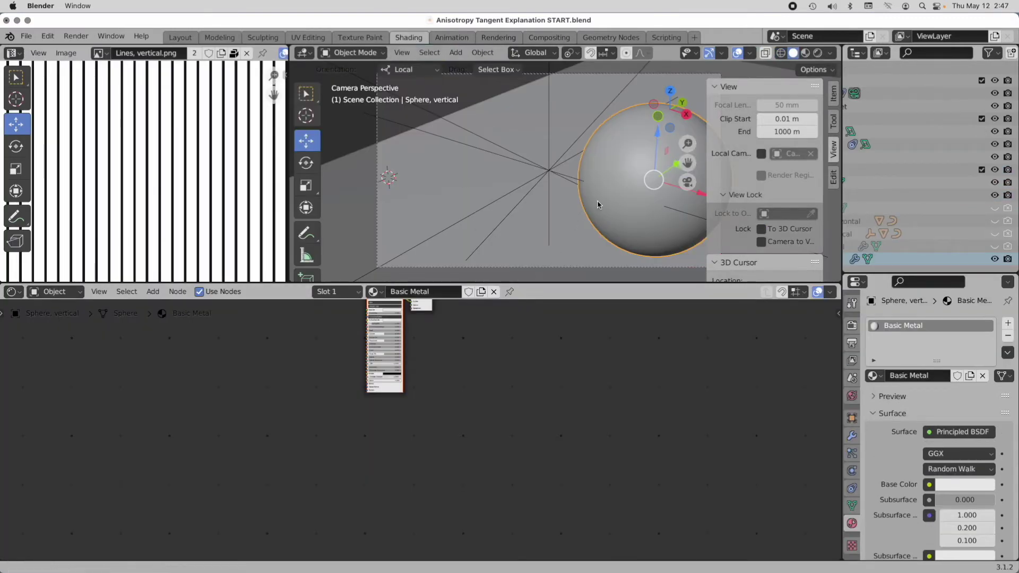
{"action": "scroll", "coordinate": [596, 202], "scroll_direction": "up", "scroll_amount": 2}
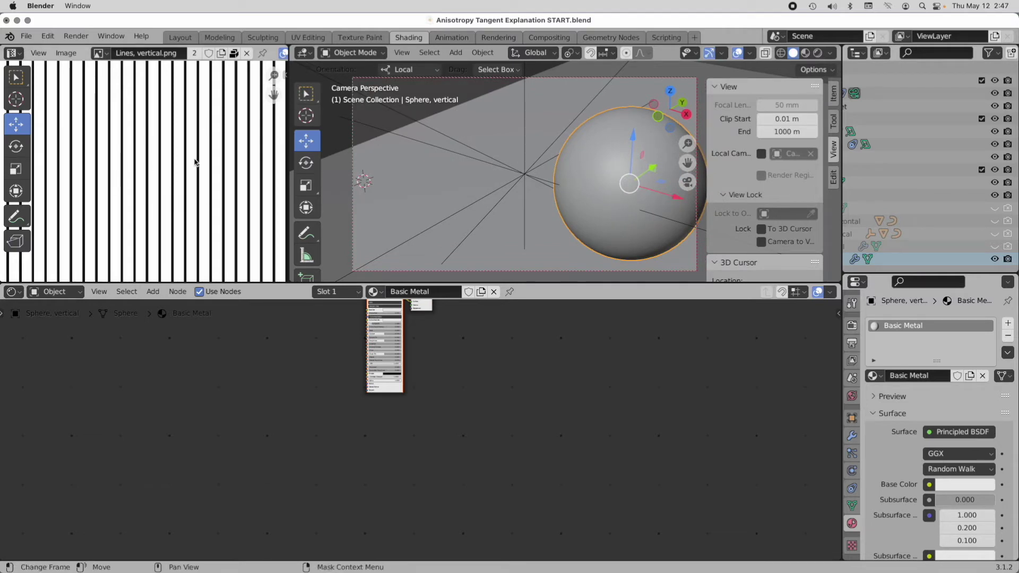
{"action": "middle_click_drag", "start_coordinate": [454, 353], "coordinate": [682, 529]}
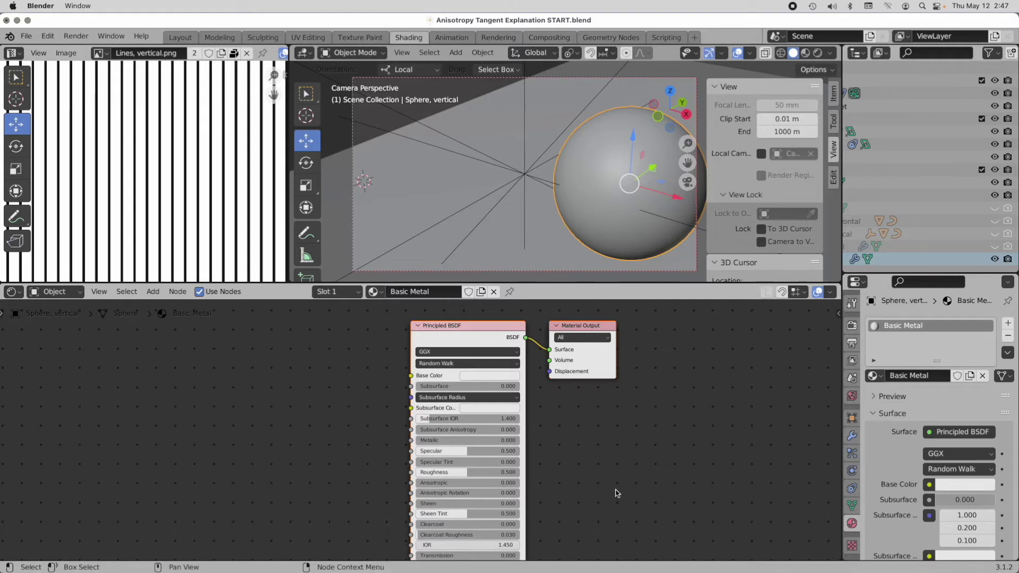
Darken the Principled BSDF base color to grey, set Metallic and Specular to 1.000, and preview the sphere rendered.
{"action": "left_click", "coordinate": [509, 376]}
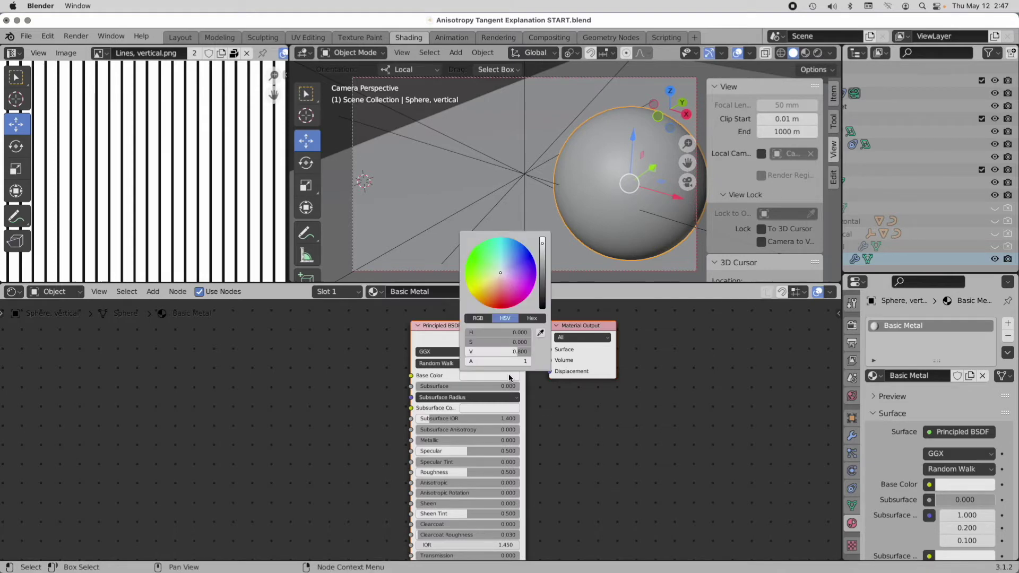
{"action": "left_click_drag", "start_coordinate": [544, 267], "coordinate": [542, 259]}
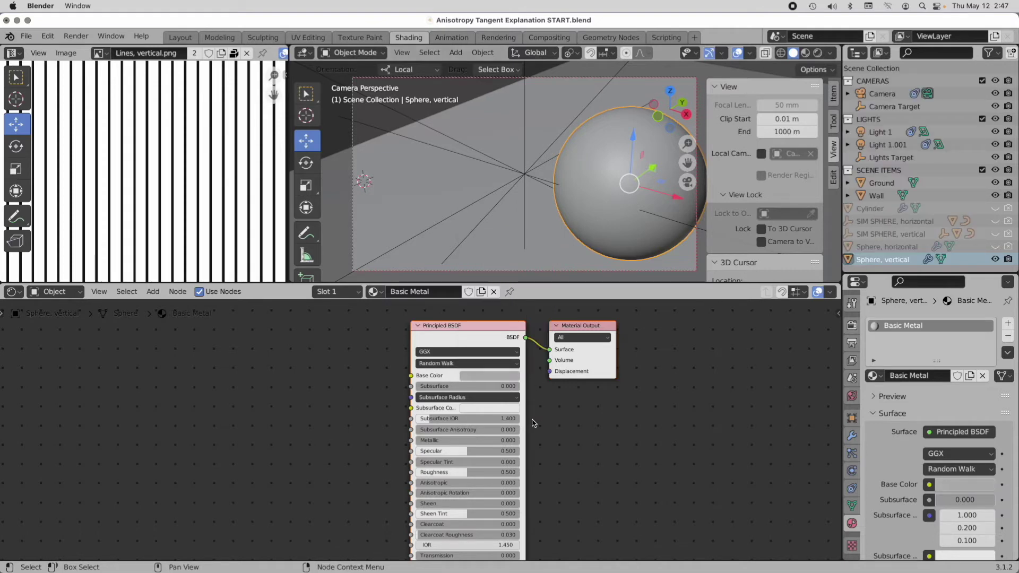
{"action": "left_click_drag", "start_coordinate": [441, 438], "coordinate": [519, 450]}
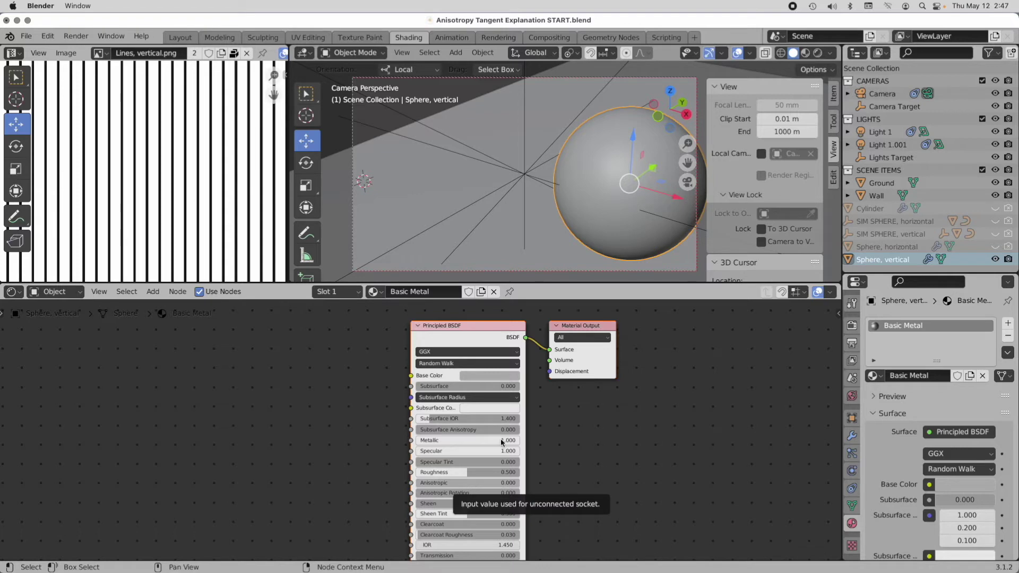
{"action": "left_click", "coordinate": [818, 52]}
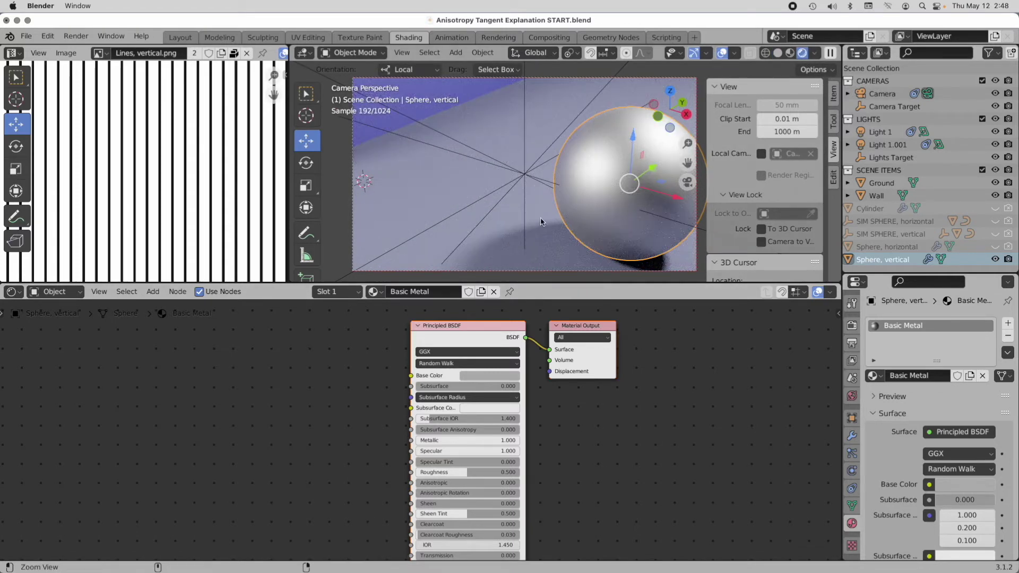
Lock the camera to the view and slightly reframe the shot so the whole vertical sphere is inside the camera frame.
{"action": "scroll", "coordinate": [530, 234], "scroll_direction": "down", "scroll_amount": 2}
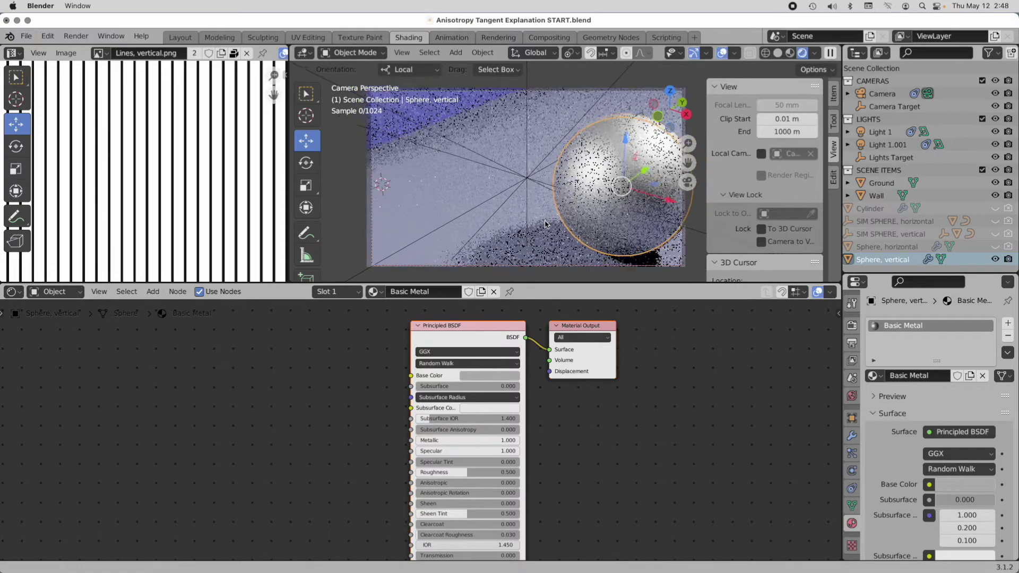
{"action": "left_click", "coordinate": [761, 241]}
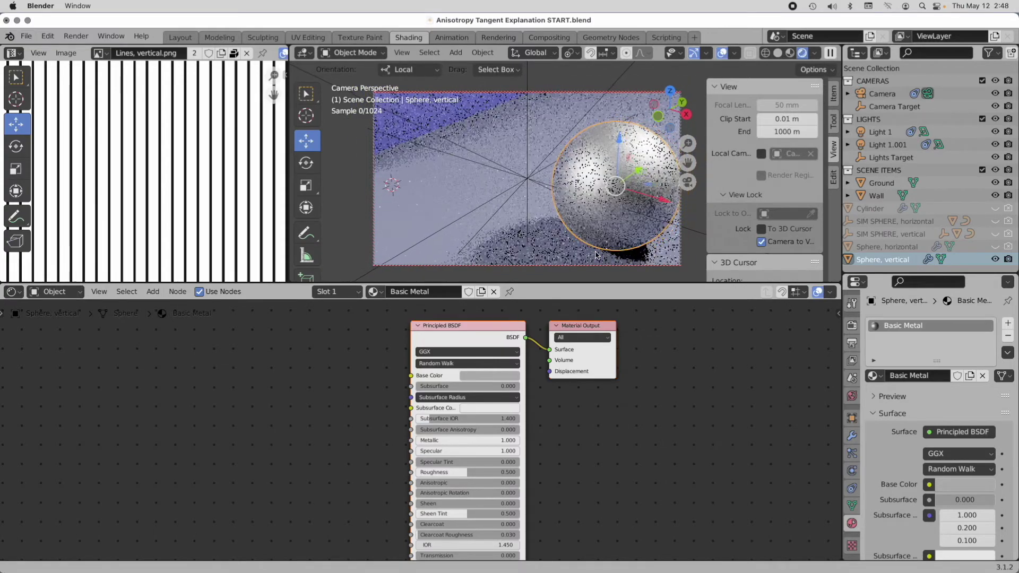
{"action": "middle_click_drag", "start_coordinate": [607, 242], "coordinate": [621, 205]}
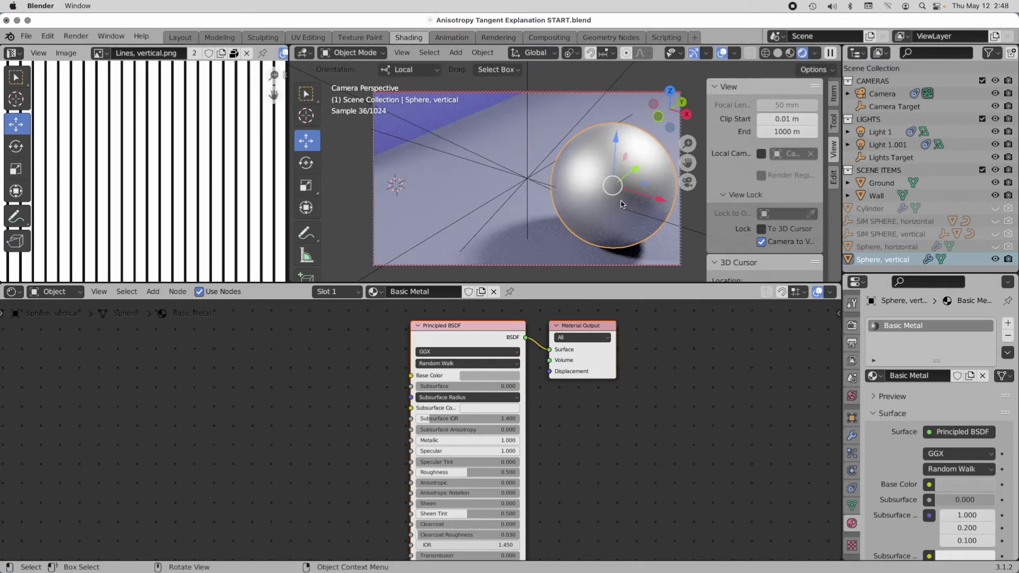
Set the Principled BSDF Roughness to 0.111 and raise Anisotropic to 1.000.
{"action": "left_click_drag", "start_coordinate": [466, 471], "coordinate": [425, 471]}
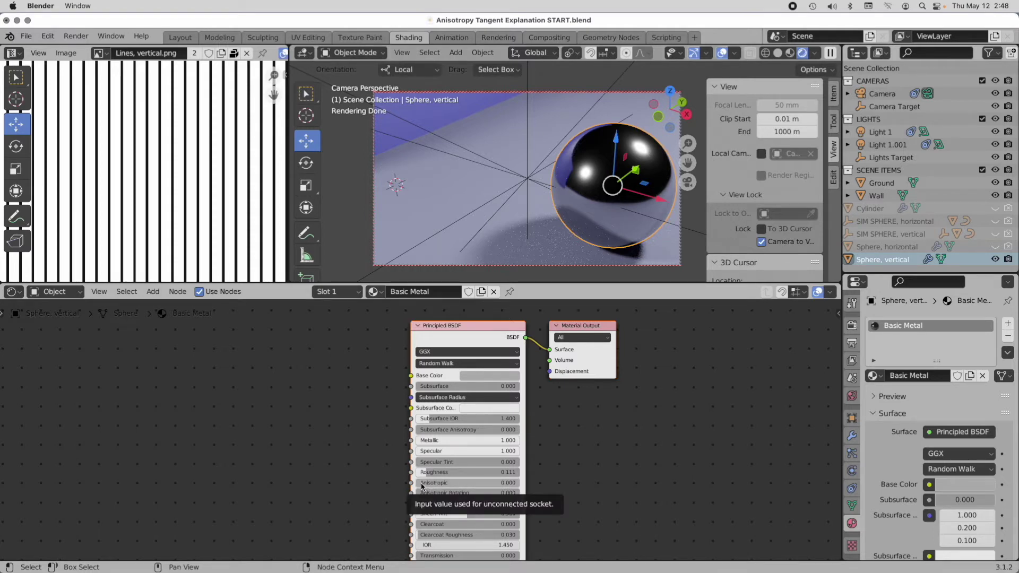
{"action": "left_click_drag", "start_coordinate": [422, 486], "coordinate": [454, 482]}
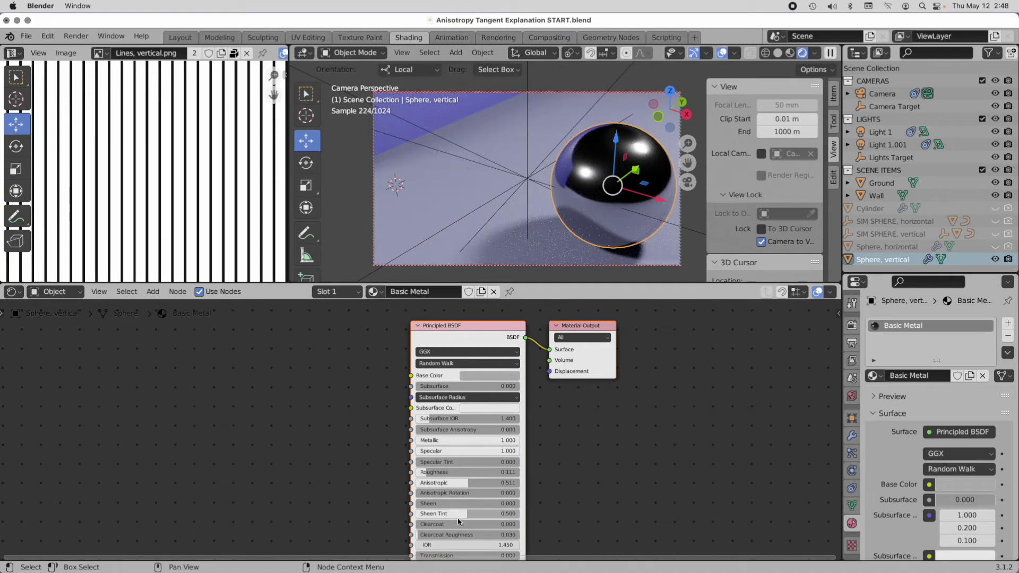
{"action": "left_click_drag", "start_coordinate": [465, 483], "coordinate": [520, 483]}
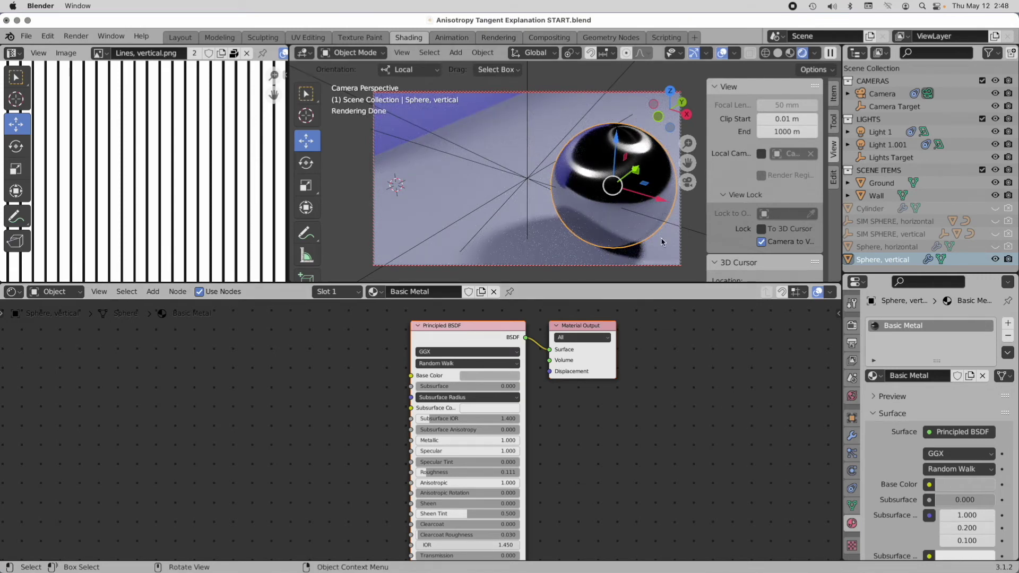
Move the vertical sphere back along its local X axis and unhide SIM SPHERE, vertical for comparison, keeping the Local transform orientation.
{"action": "key", "text": "g"}
{"action": "key", "text": "x"}
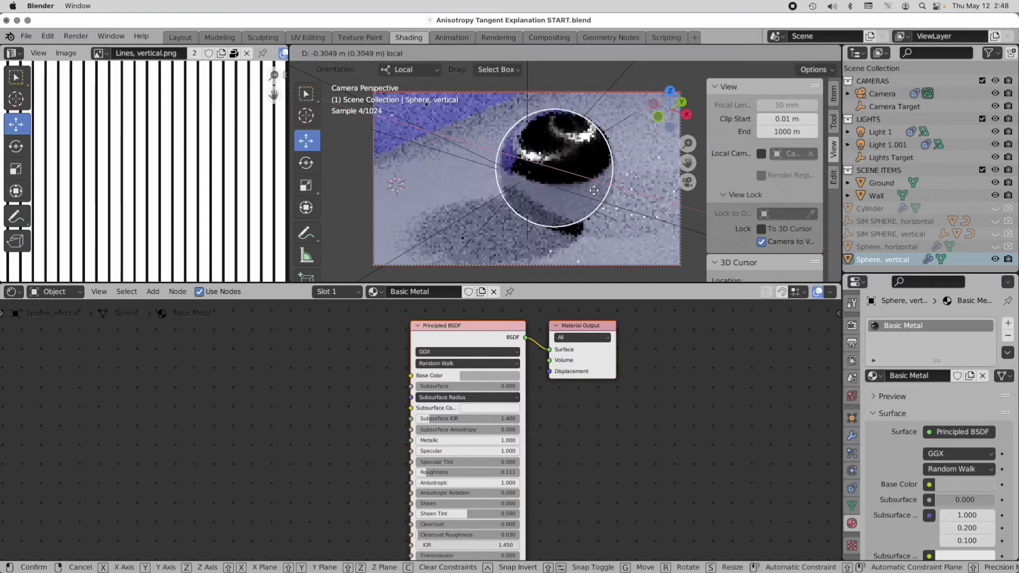
{"action": "left_click", "coordinate": [538, 184]}
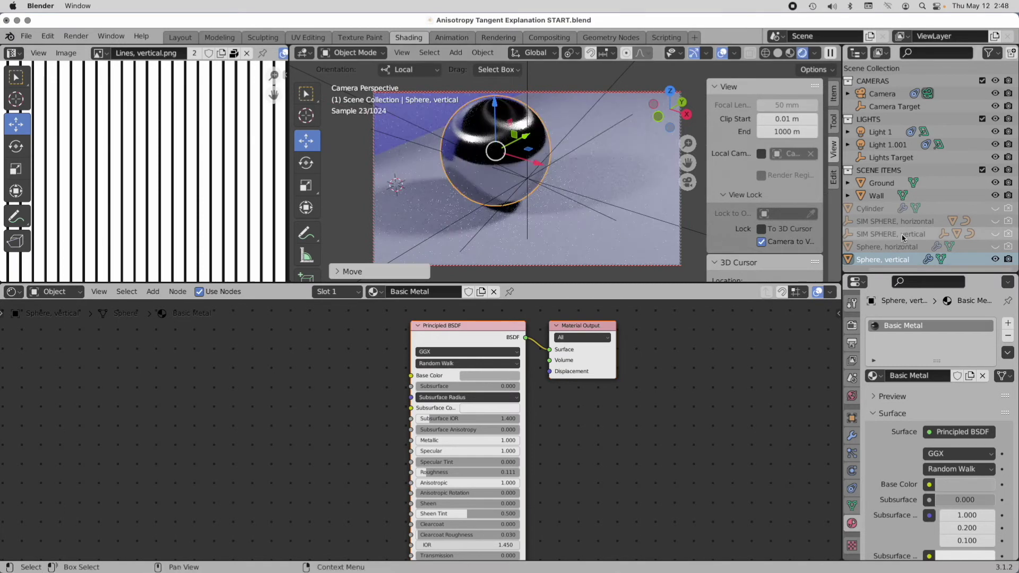
{"action": "left_click", "coordinate": [994, 234]}
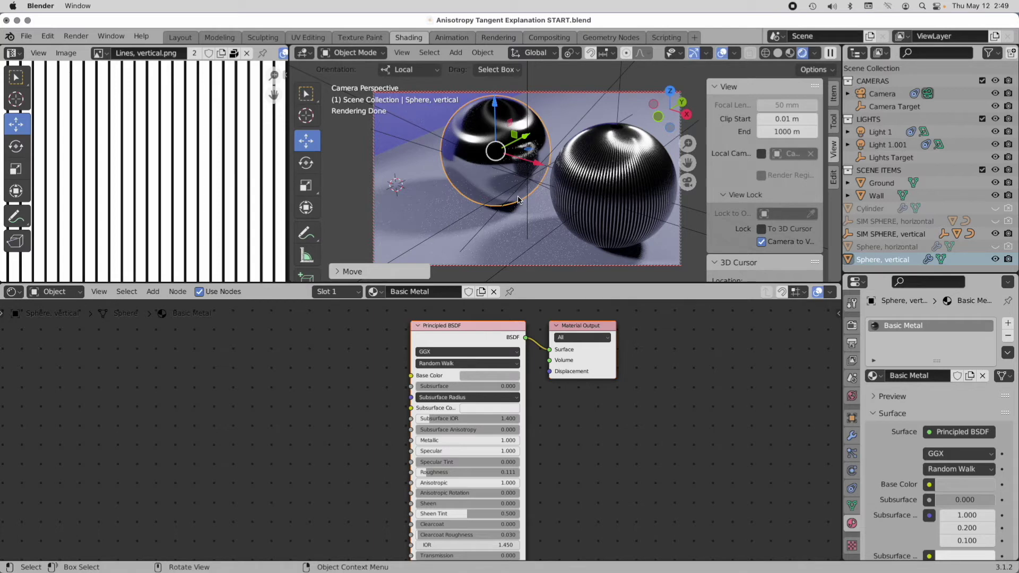
{"action": "left_click", "coordinate": [389, 74]}
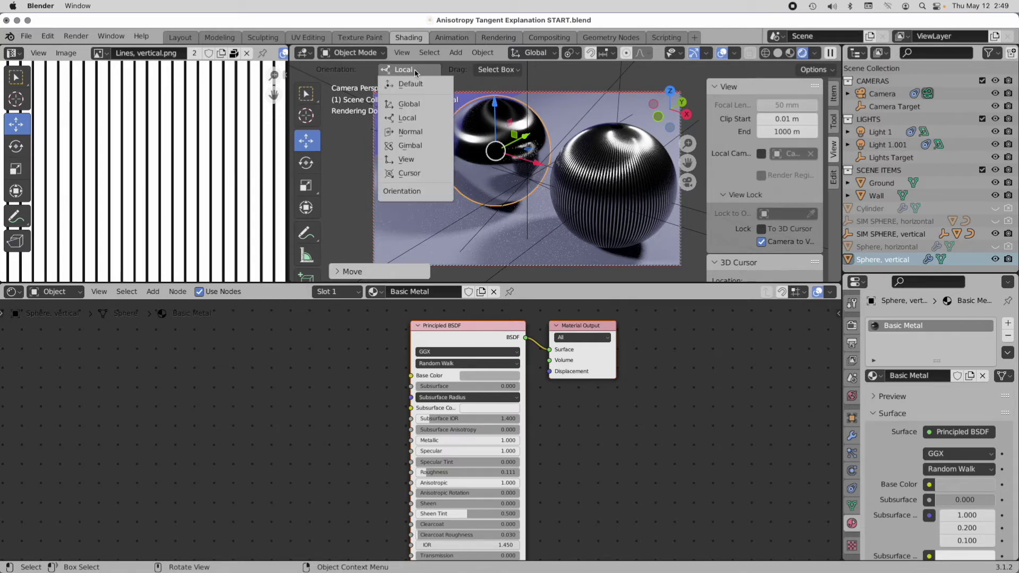
{"action": "left_click", "coordinate": [422, 118]}
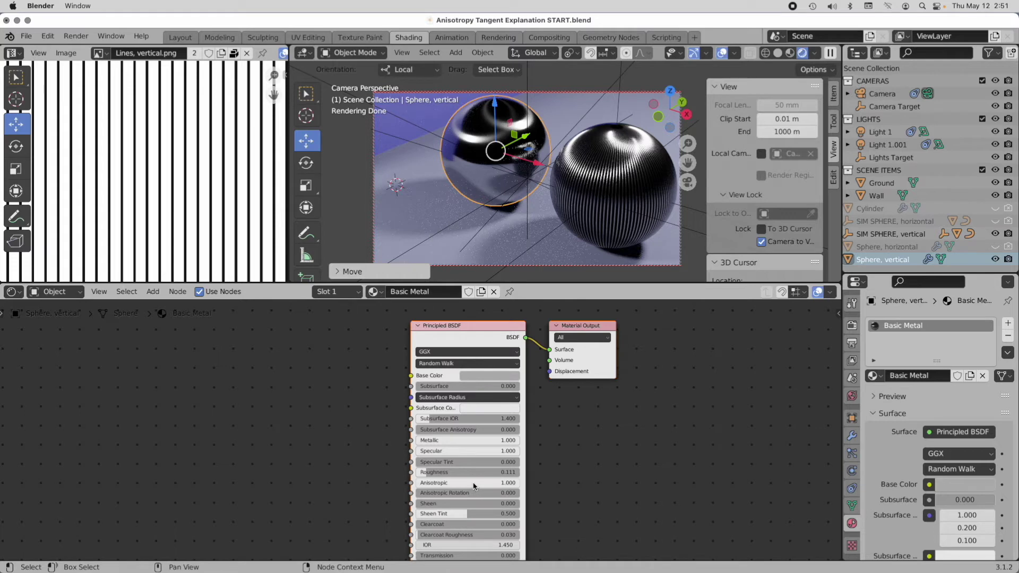
Set the Anisotropic Rotation of the Basic Metal shader to 0.25.
{"action": "scroll", "coordinate": [474, 488], "scroll_direction": "up", "scroll_amount": 5}
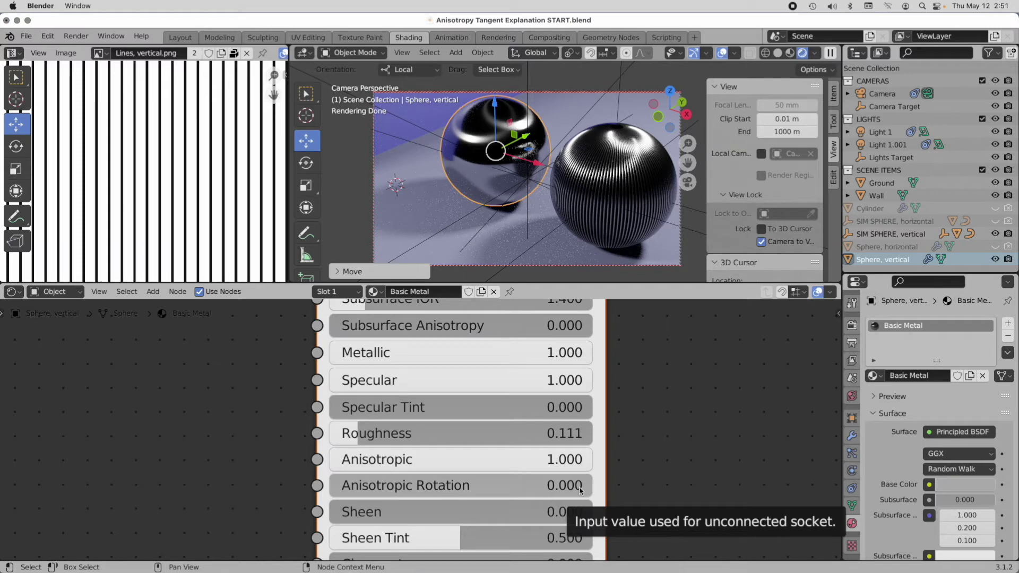
{"action": "double_click", "coordinate": [403, 485]}
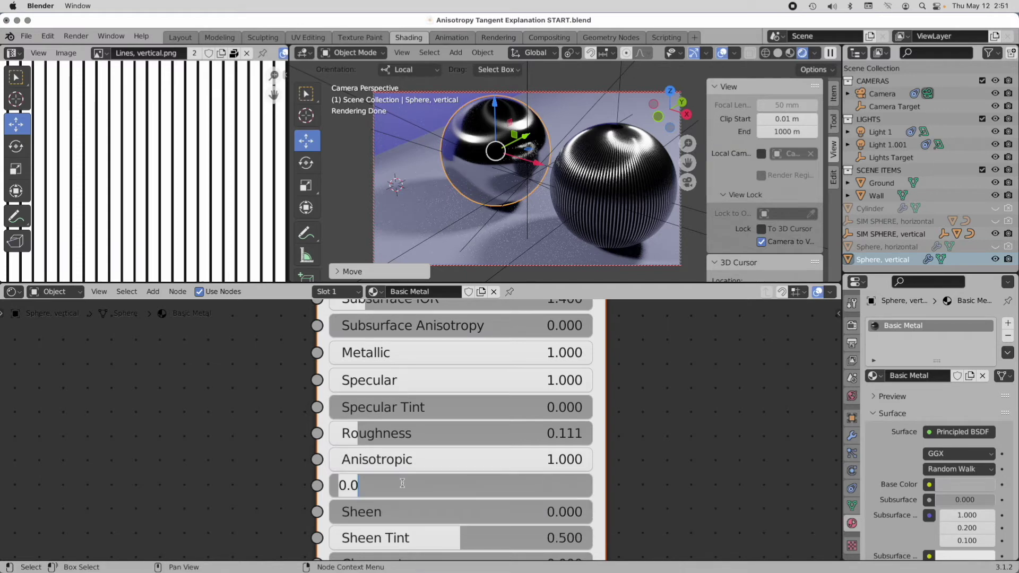
{"action": "type", "text": ".25"}
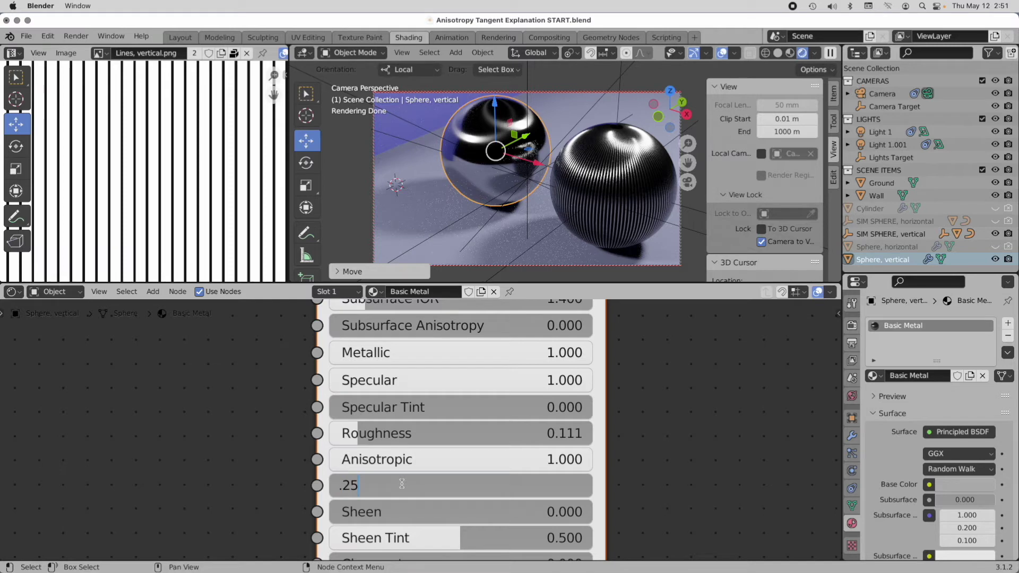
{"action": "key", "text": "Return"}
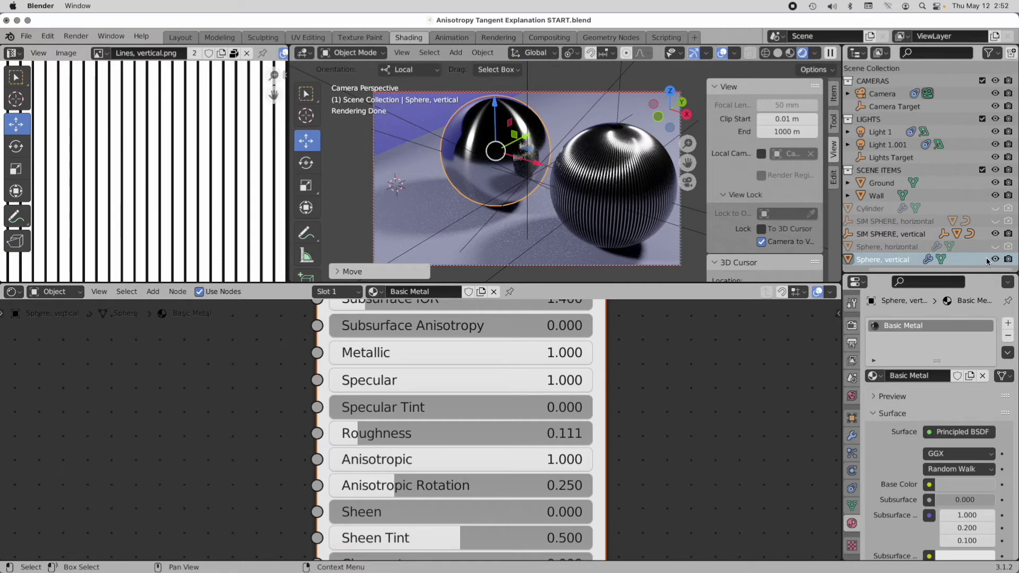
Swap the visible strand sphere from SIM SPHERE, vertical to SIM SPHERE, horizontal and move the vertical sphere forward along its local X axis.
{"action": "left_click", "coordinate": [995, 232]}
{"action": "left_click", "coordinate": [996, 221]}
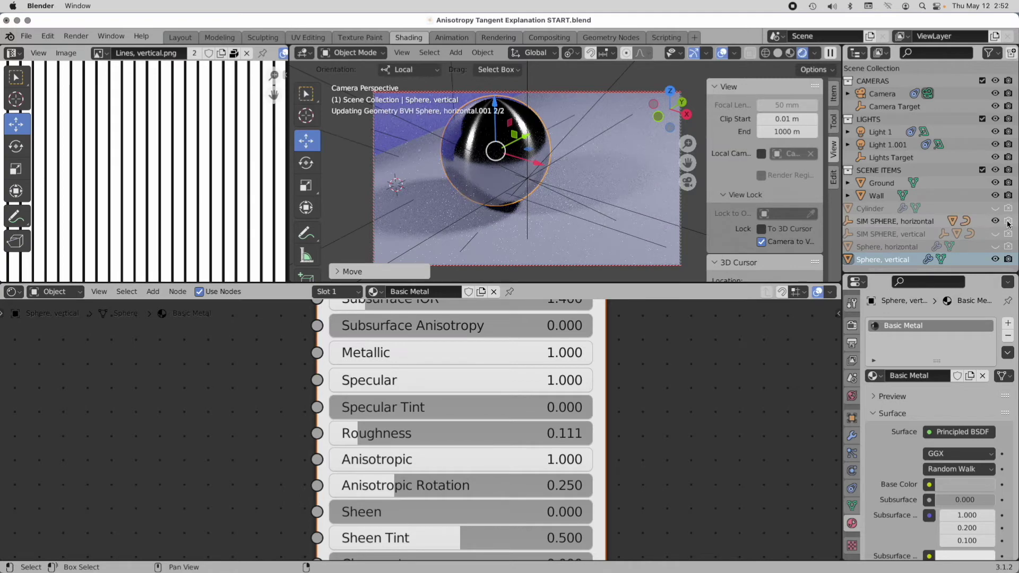
{"action": "left_click_drag", "start_coordinate": [538, 166], "coordinate": [625, 274]}
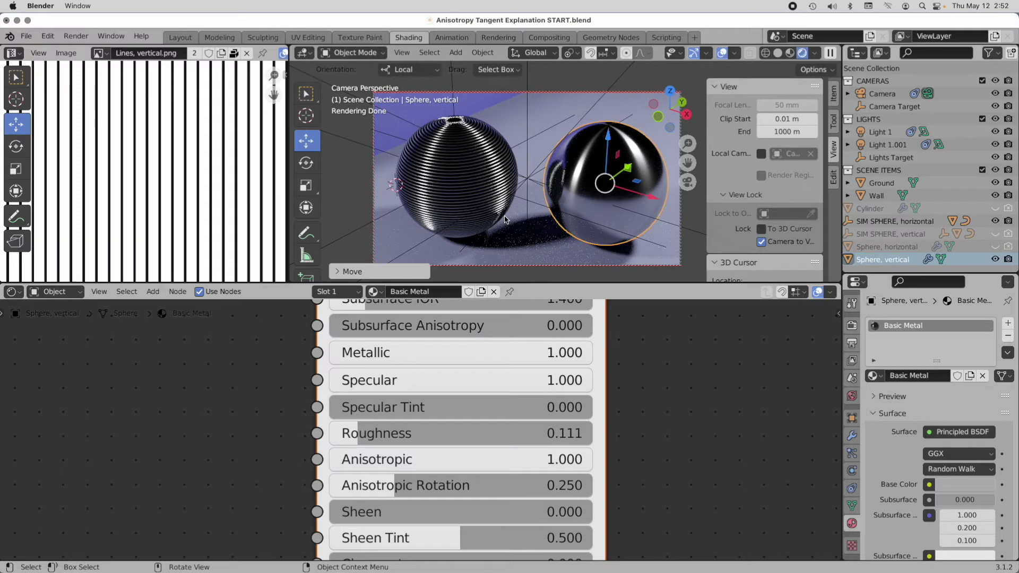
Add a Tangent node and connect its output to the Tangent input of the Principled BSDF.
{"action": "scroll", "coordinate": [524, 400], "scroll_direction": "down", "scroll_amount": 5}
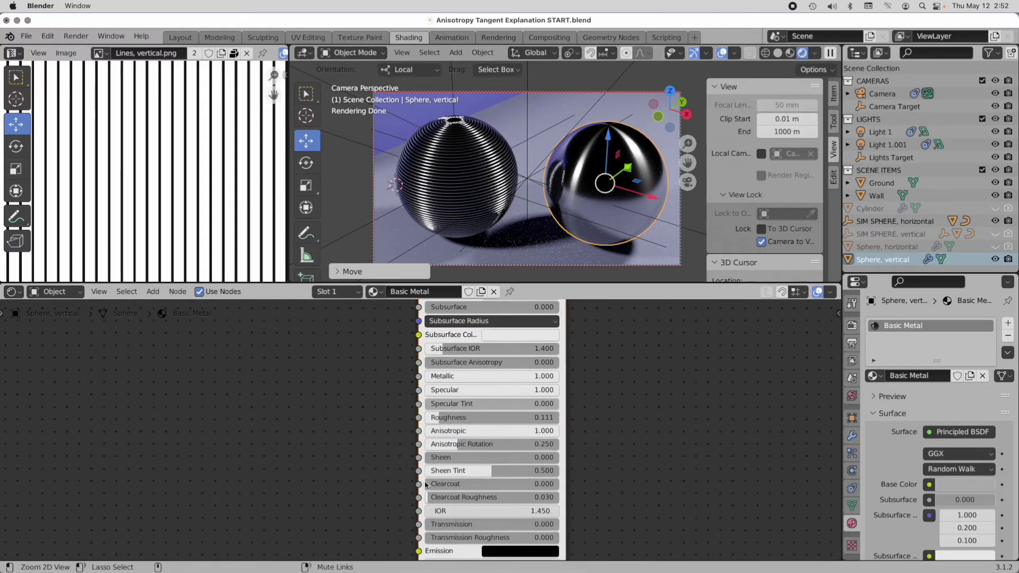
{"action": "scroll", "coordinate": [474, 461], "scroll_direction": "down", "scroll_amount": 5}
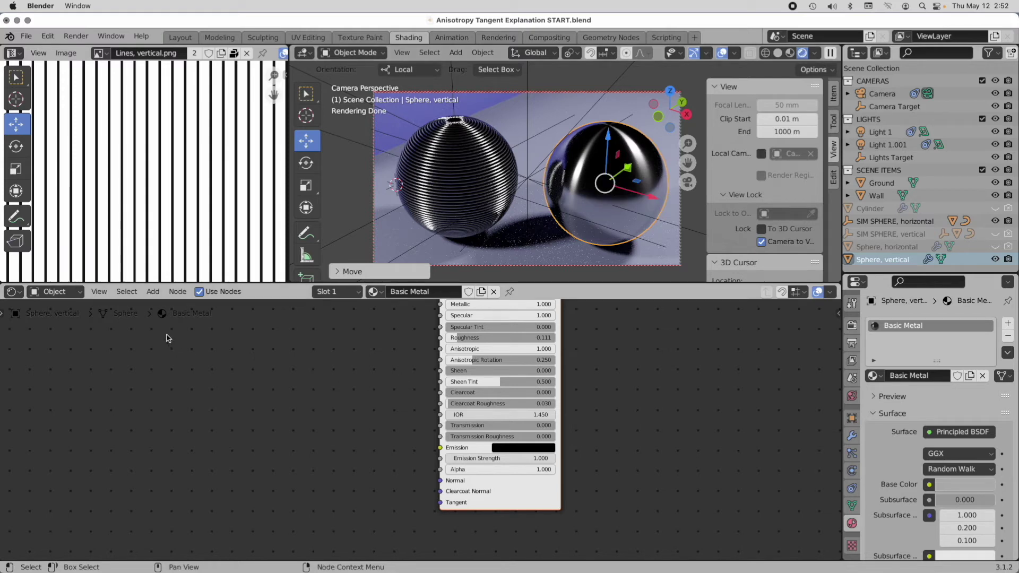
{"action": "left_click", "coordinate": [153, 292]}
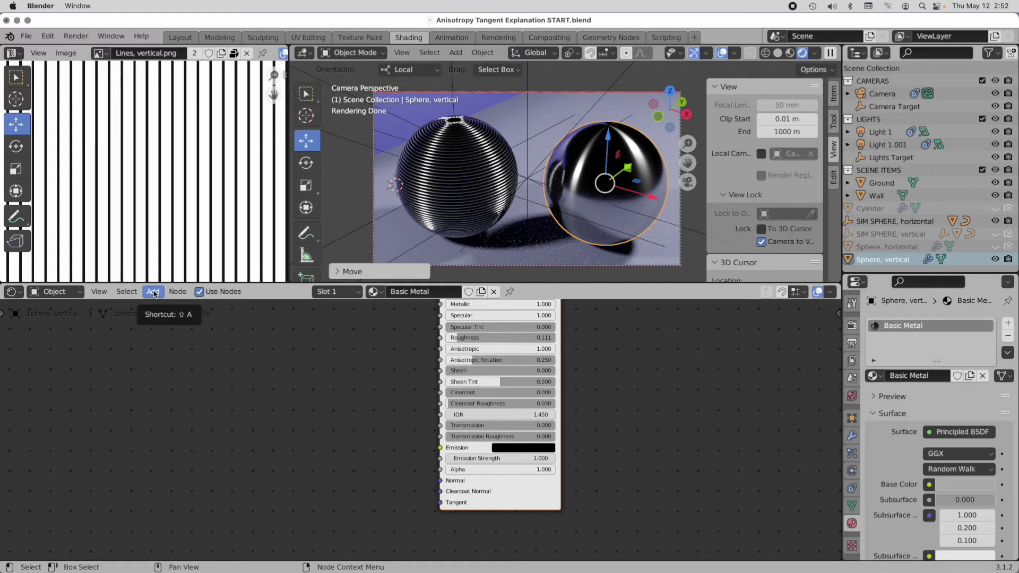
{"action": "left_click", "coordinate": [154, 294]}
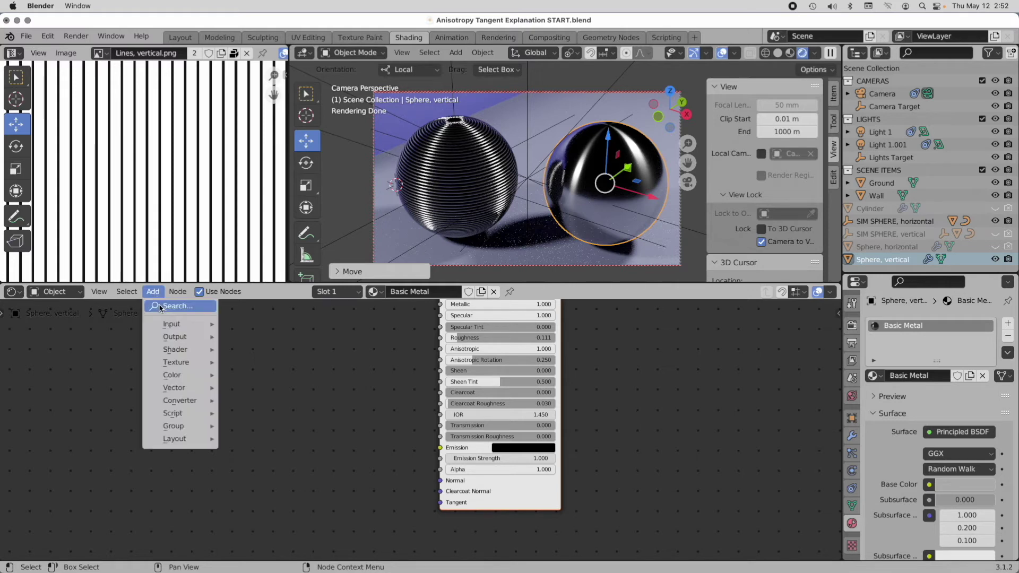
{"action": "left_click", "coordinate": [159, 306]}
{"action": "type", "text": "tang"}
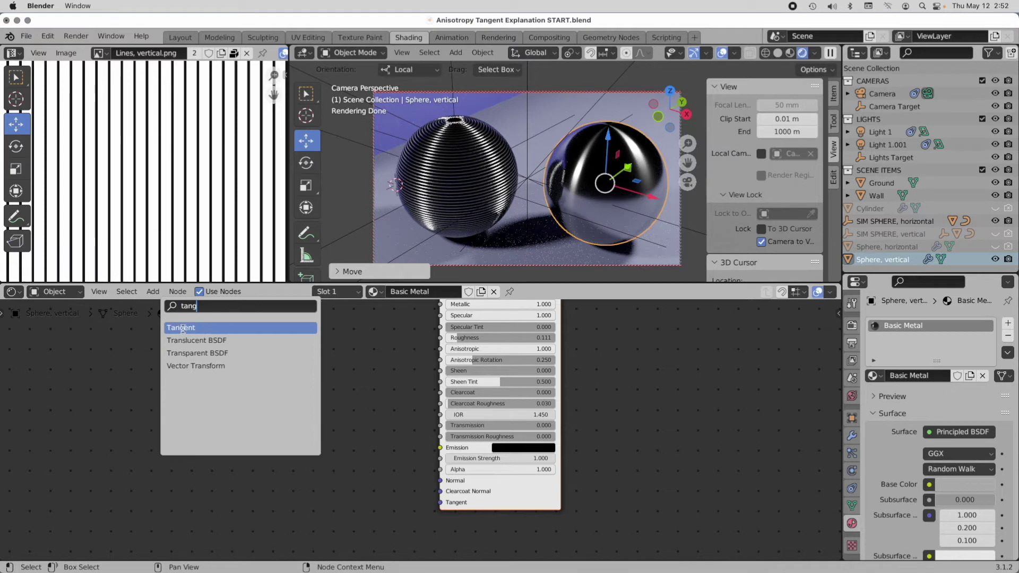
{"action": "left_click", "coordinate": [176, 327]}
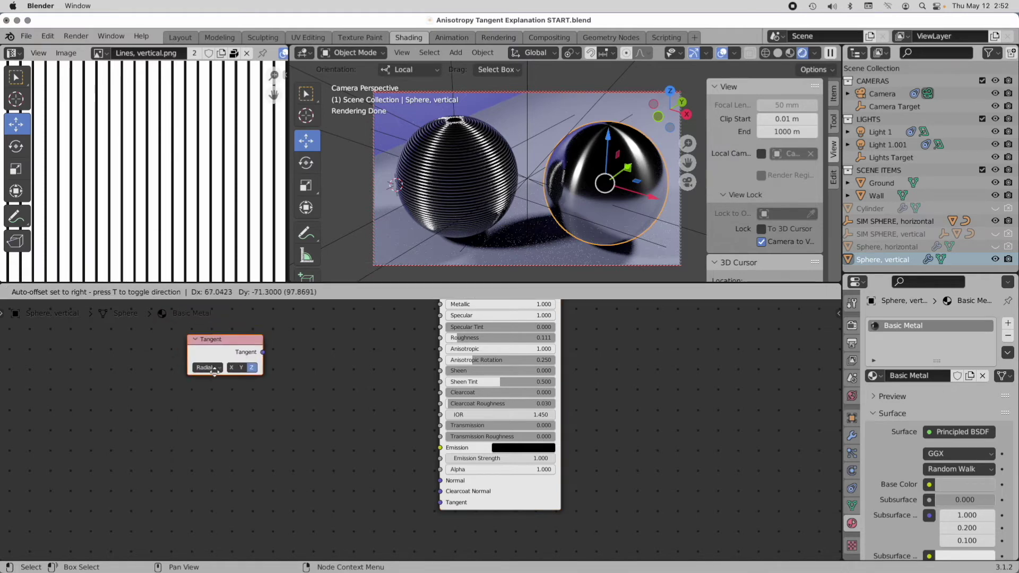
{"action": "left_click", "coordinate": [327, 531]}
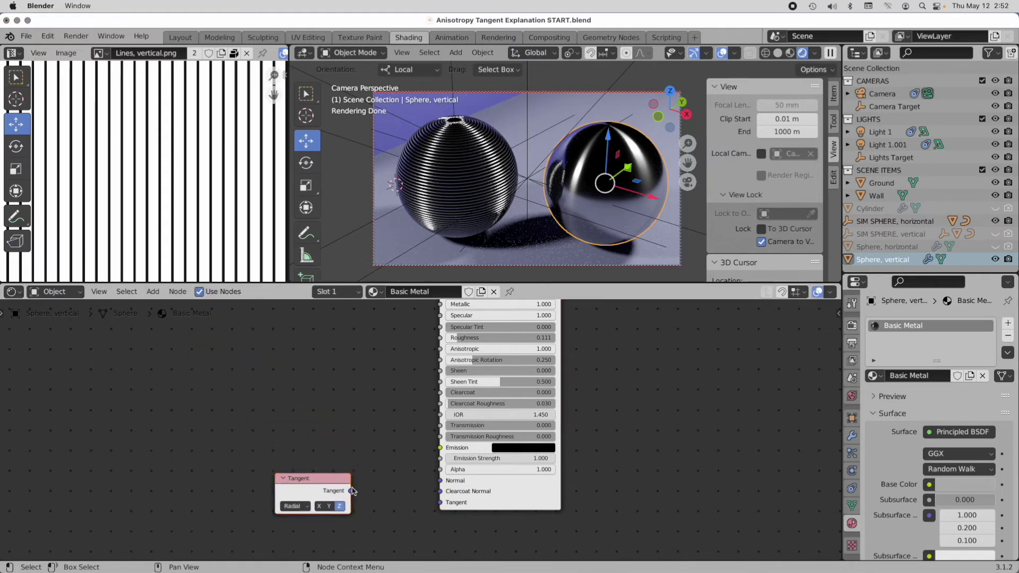
{"action": "left_click_drag", "start_coordinate": [351, 490], "coordinate": [440, 503]}
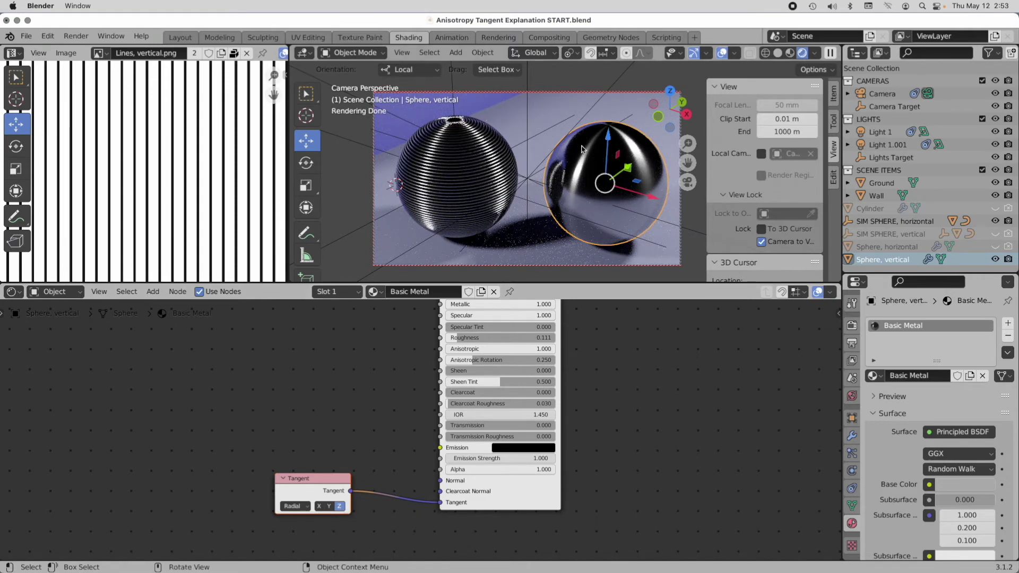
Widen the Tangent node and change its direction type from Radial to UV Map.
{"action": "left_click_drag", "start_coordinate": [275, 495], "coordinate": [203, 495]}
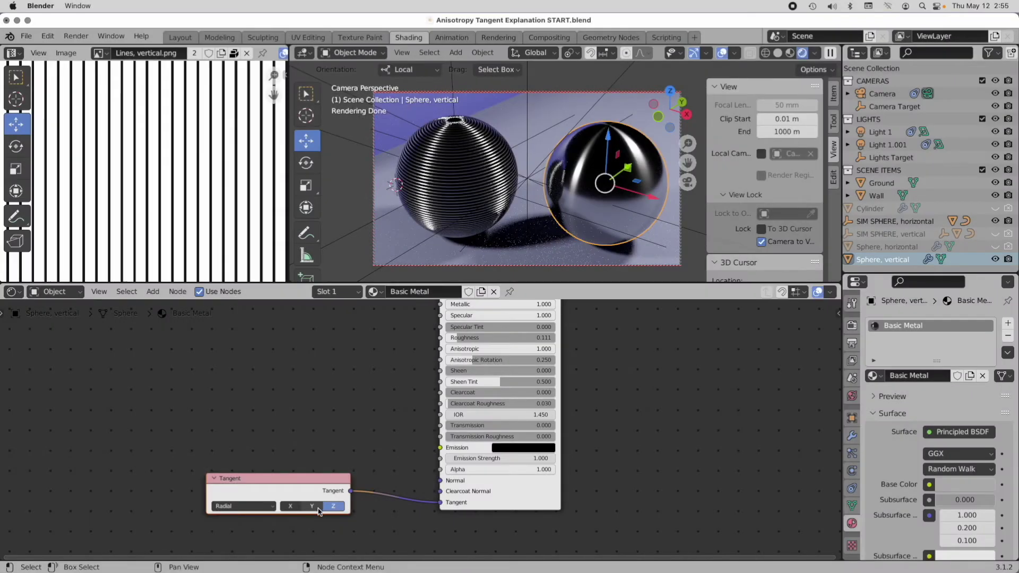
{"action": "left_click", "coordinate": [239, 507]}
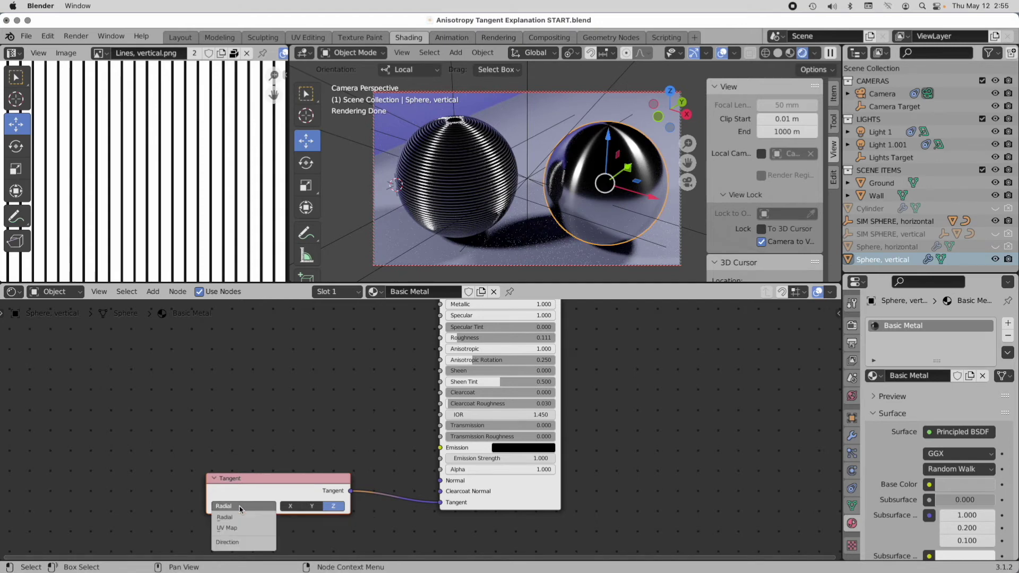
{"action": "left_click", "coordinate": [244, 528]}
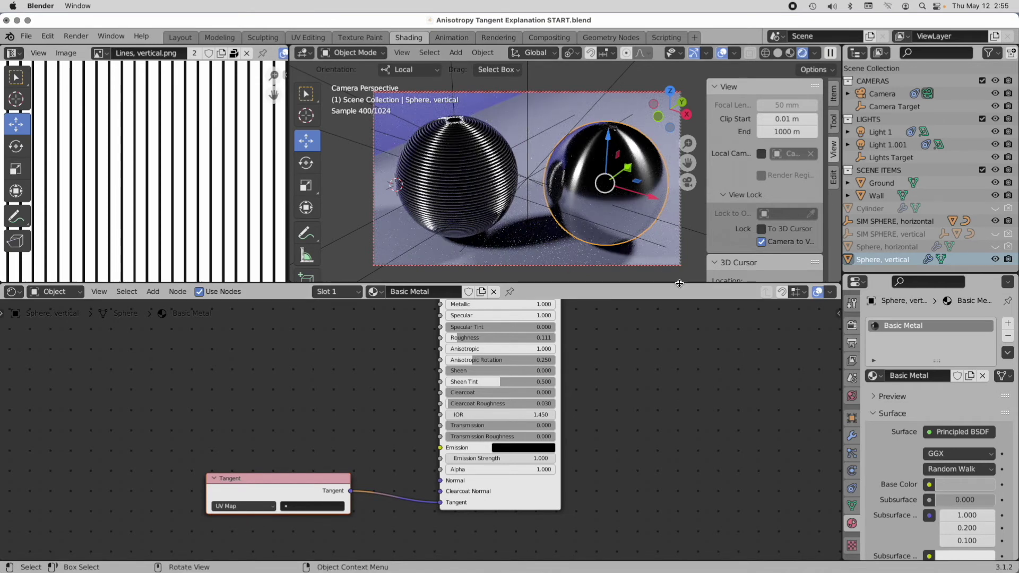
Assign the Anisotropic Metal 1 material to the vertical sphere, hide SIM SPHERE, horizontal, and inspect the material's second Principled BSDF.
{"action": "left_click", "coordinate": [872, 374]}
{"action": "left_click", "coordinate": [849, 395]}
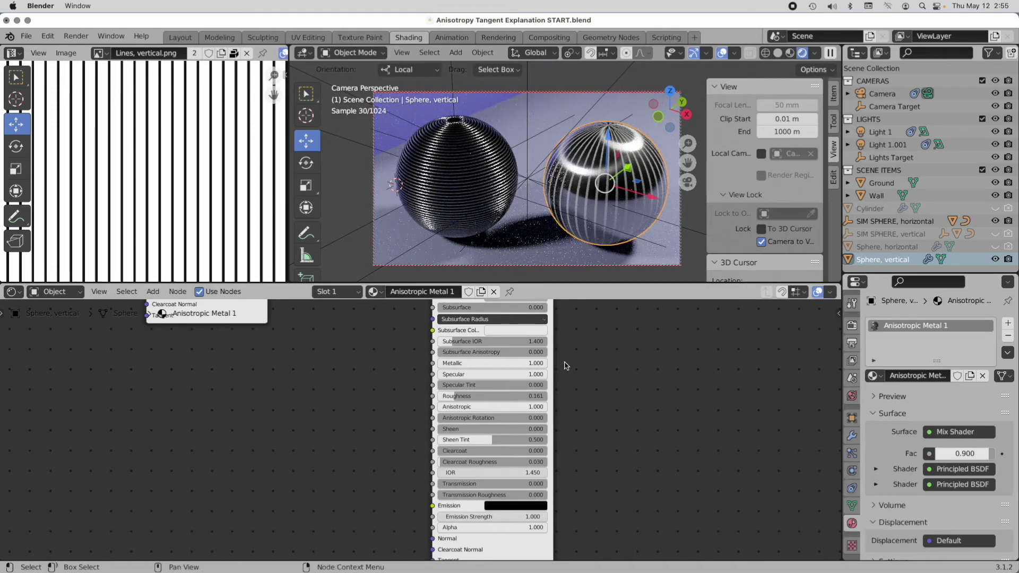
{"action": "scroll", "coordinate": [575, 345], "scroll_direction": "down", "scroll_amount": 2}
{"action": "middle_click_drag", "start_coordinate": [573, 371], "coordinate": [404, 353]}
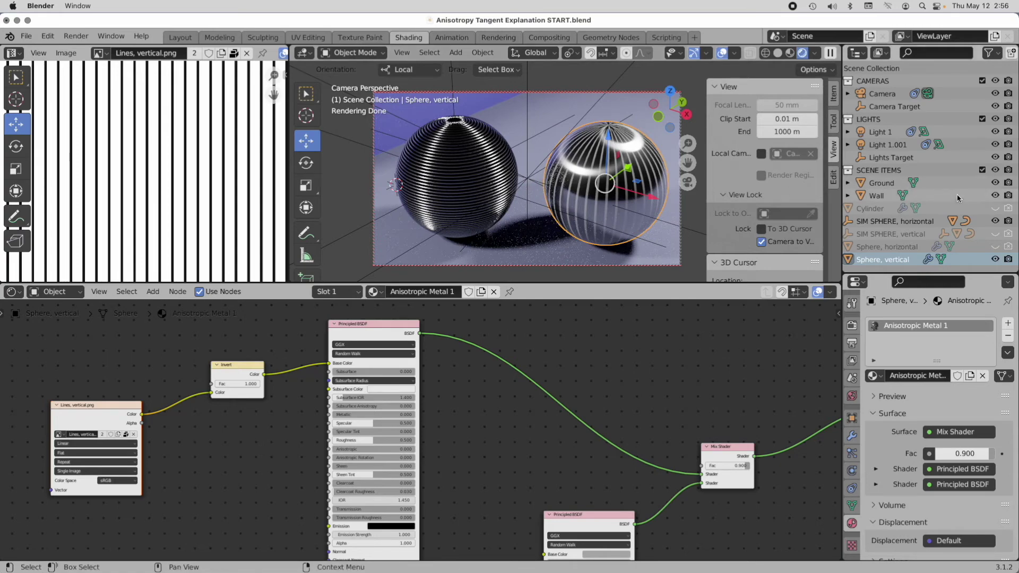
{"action": "left_click", "coordinate": [995, 221]}
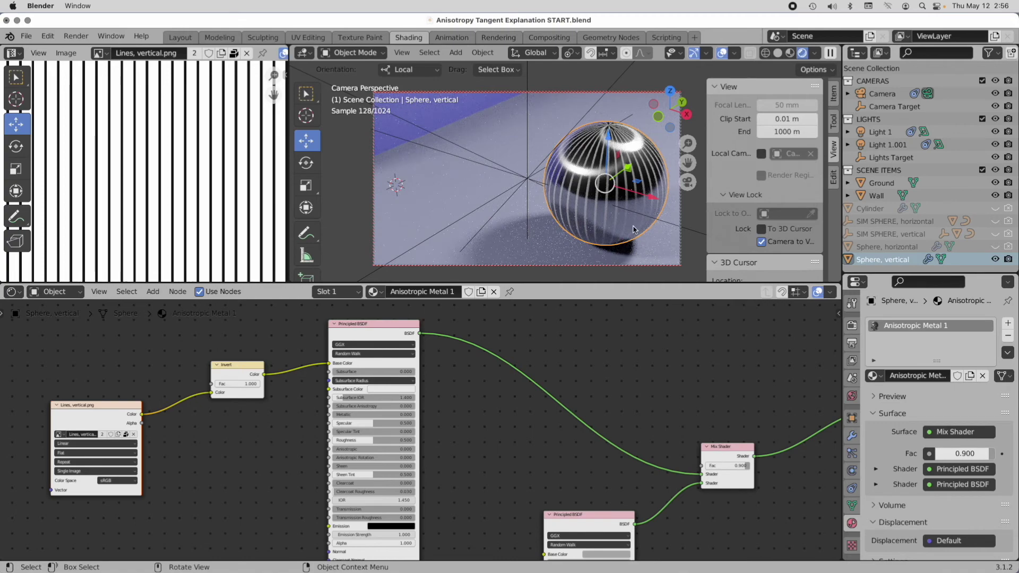
{"action": "scroll", "coordinate": [637, 430], "scroll_direction": "down", "scroll_amount": 10}
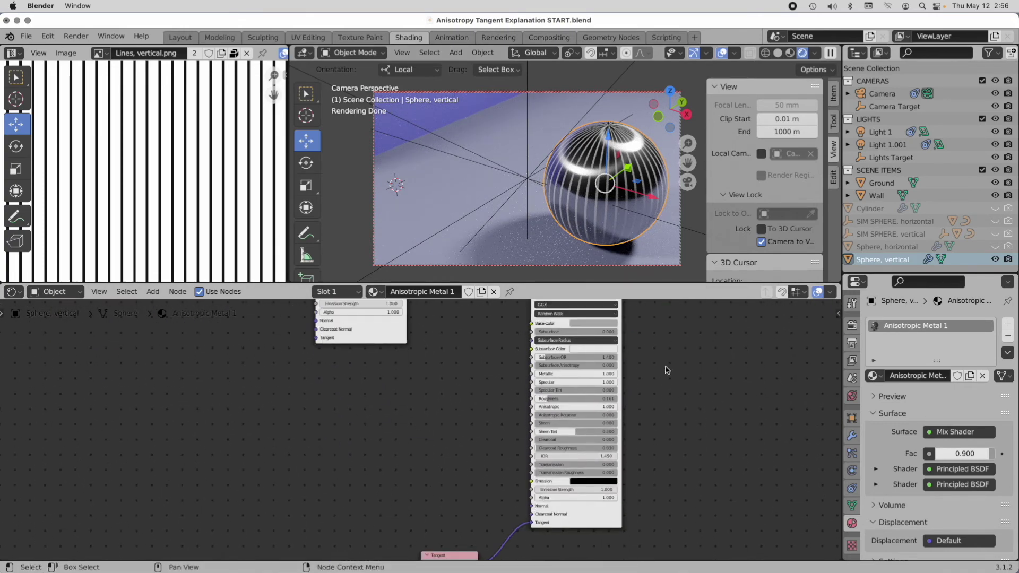
{"action": "scroll", "coordinate": [604, 386], "scroll_direction": "up", "scroll_amount": 3}
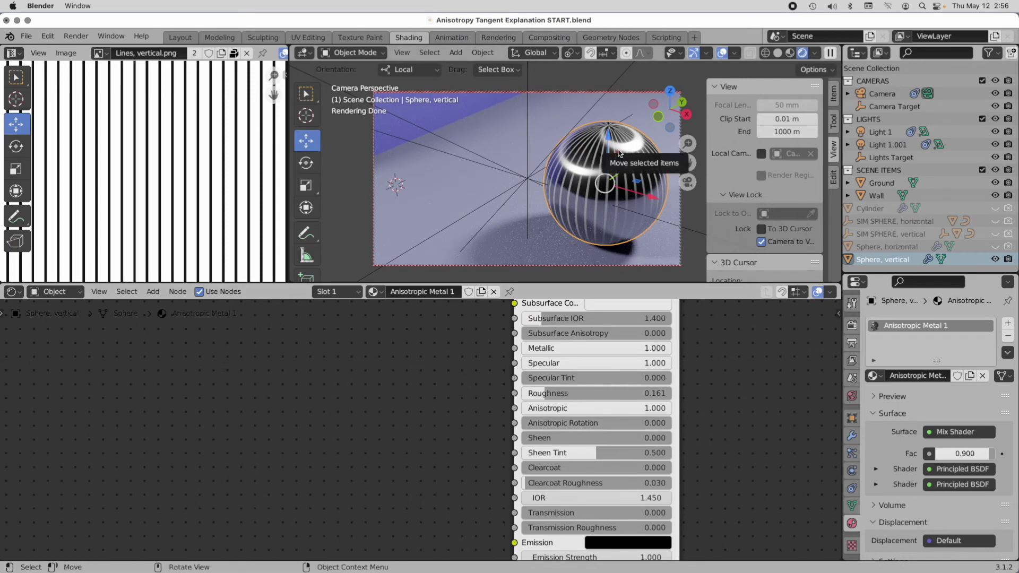
Enter Edit Mode on the vertical sphere, select its entire mesh and inspect its layout against the vertical-lines image in the UV editor.
{"action": "key", "text": "Tab"}
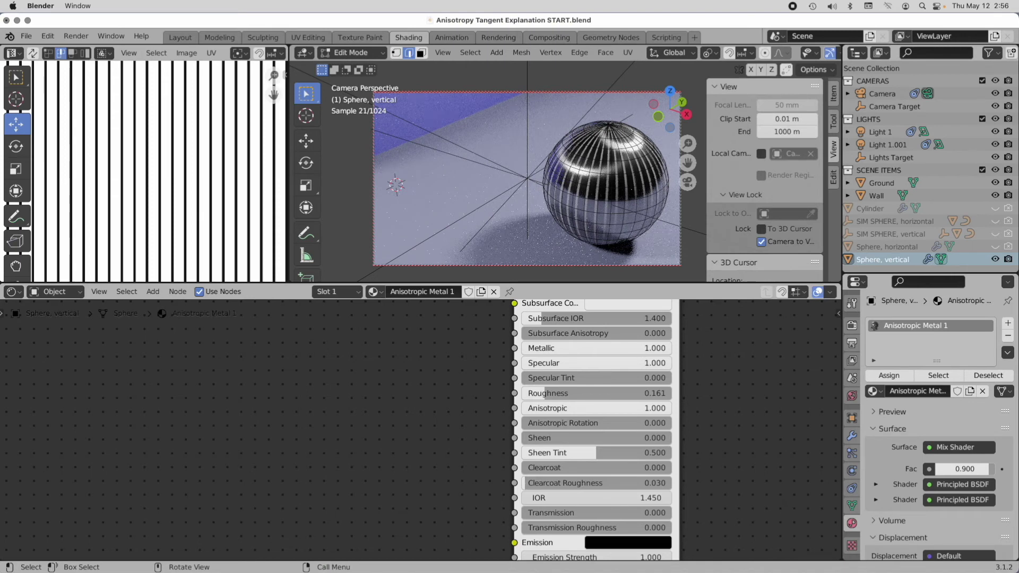
{"action": "middle_click_drag", "start_coordinate": [175, 159], "coordinate": [191, 175], "text": "ctrl"}
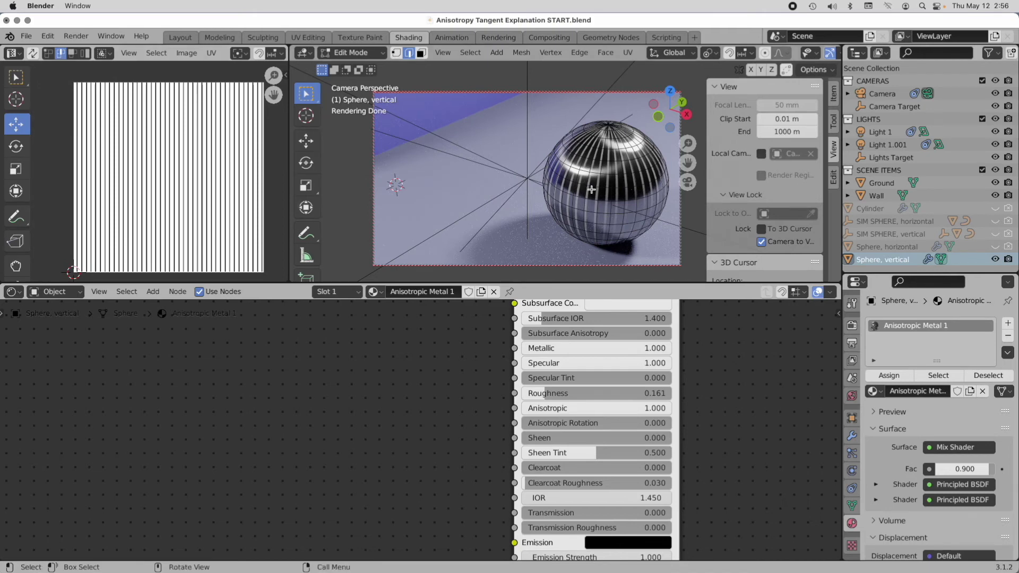
{"action": "key", "text": "a"}
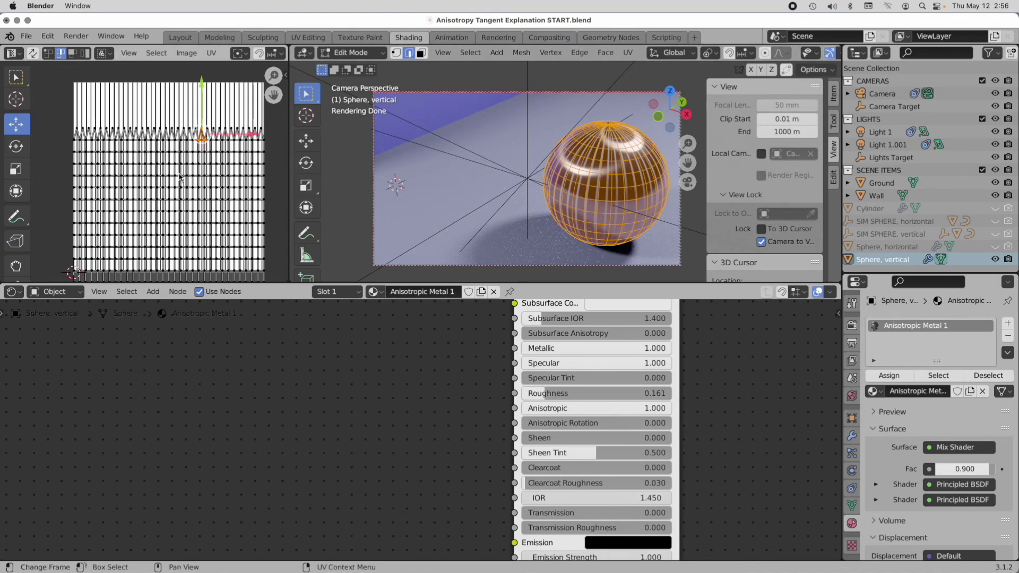
{"action": "scroll", "coordinate": [180, 177], "scroll_direction": "down", "scroll_amount": 3}
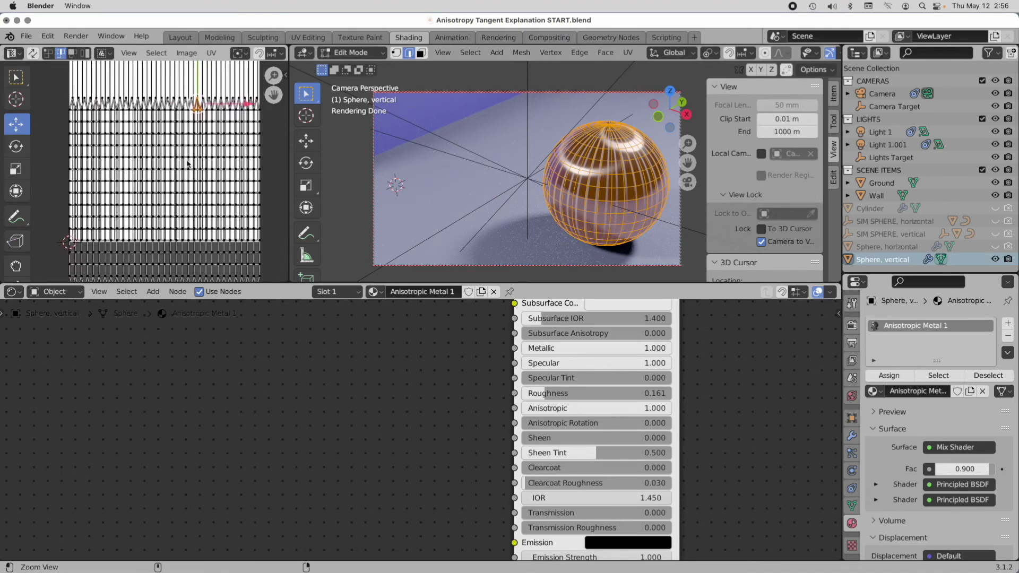
{"action": "scroll", "coordinate": [187, 163], "scroll_direction": "down", "scroll_amount": 4}
{"action": "scroll", "coordinate": [189, 179], "scroll_direction": "up", "scroll_amount": 1}
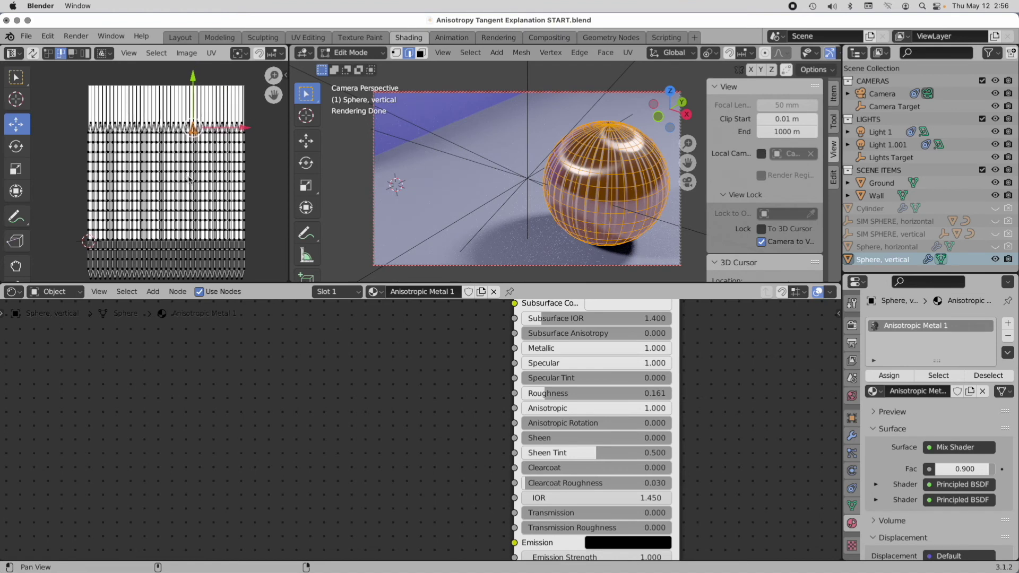
Check the UV Map direction type of the Tangent node feeding the Principled BSDF.
{"action": "middle_click_drag", "start_coordinate": [429, 505], "coordinate": [436, 310]}
{"action": "left_click", "coordinate": [279, 521]}
{"action": "left_click", "coordinate": [283, 531]}
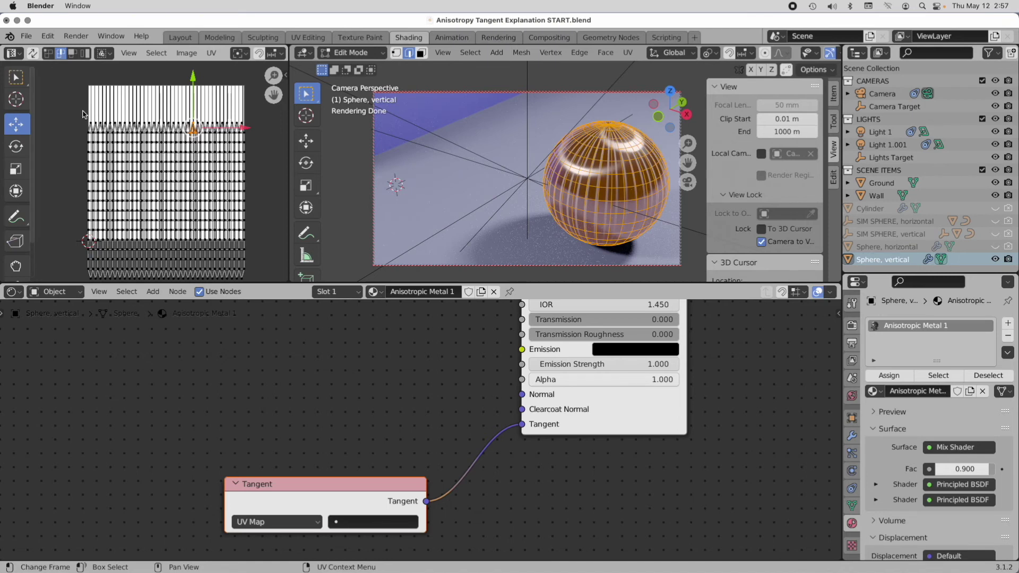
Rotate all of the vertical sphere's UVs by 90°, deselect everything and return to Object Mode.
{"action": "key", "text": "ctrl+z"}
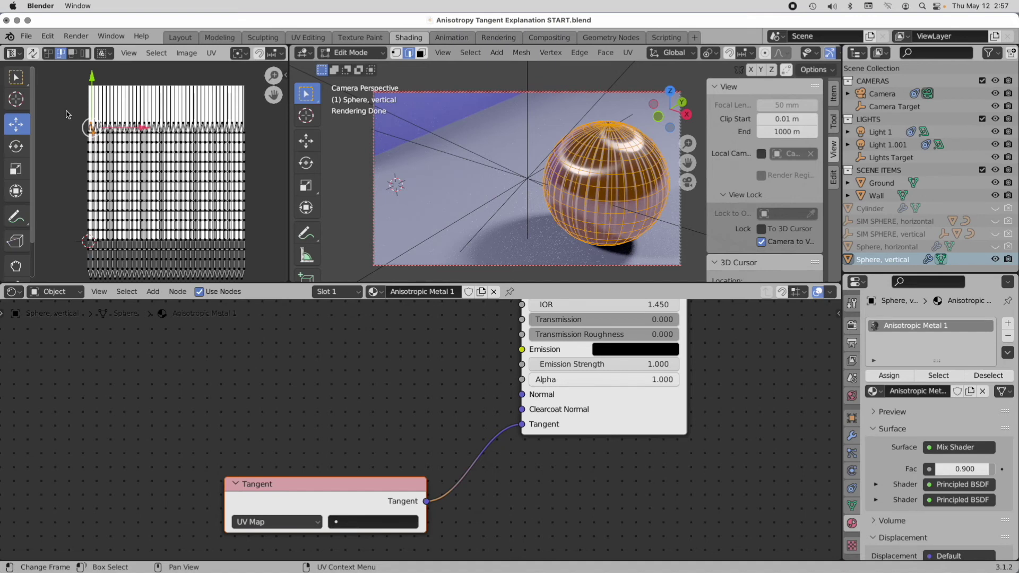
{"action": "left_click", "coordinate": [16, 78]}
{"action": "left_click_drag", "start_coordinate": [60, 110], "coordinate": [295, 296]}
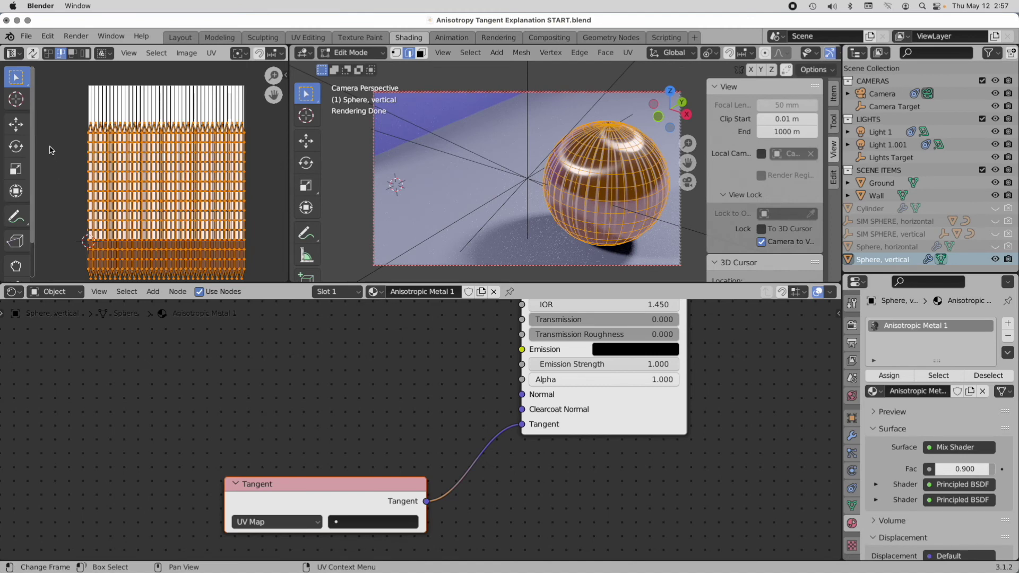
{"action": "left_click", "coordinate": [16, 147]}
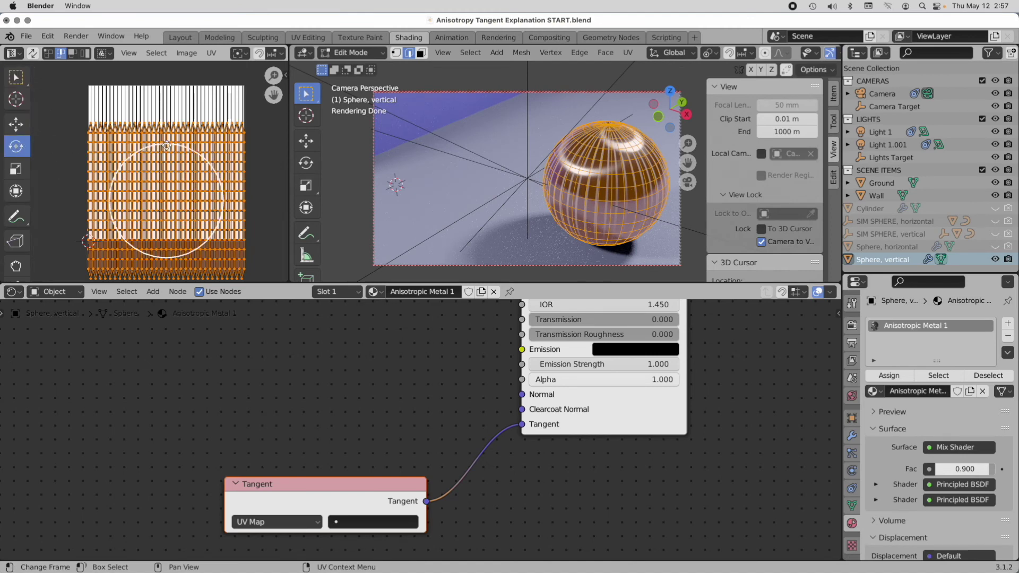
{"action": "left_click_drag", "start_coordinate": [164, 143], "coordinate": [173, 144]}
{"action": "left_click_drag", "start_coordinate": [175, 143], "coordinate": [194, 141]}
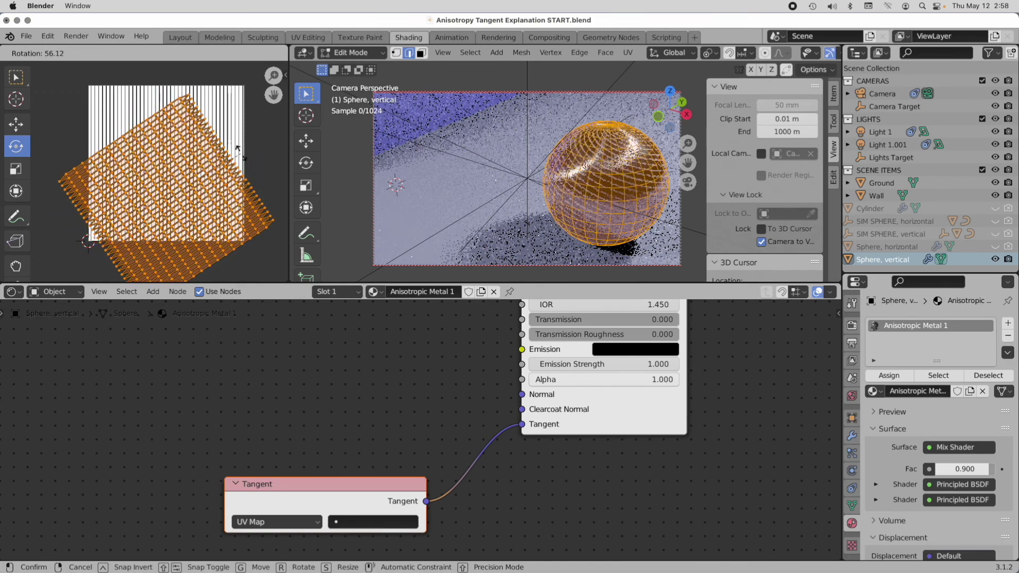
{"action": "left_click_drag", "start_coordinate": [238, 150], "coordinate": [260, 205]}
{"action": "left_click", "coordinate": [54, 267]}
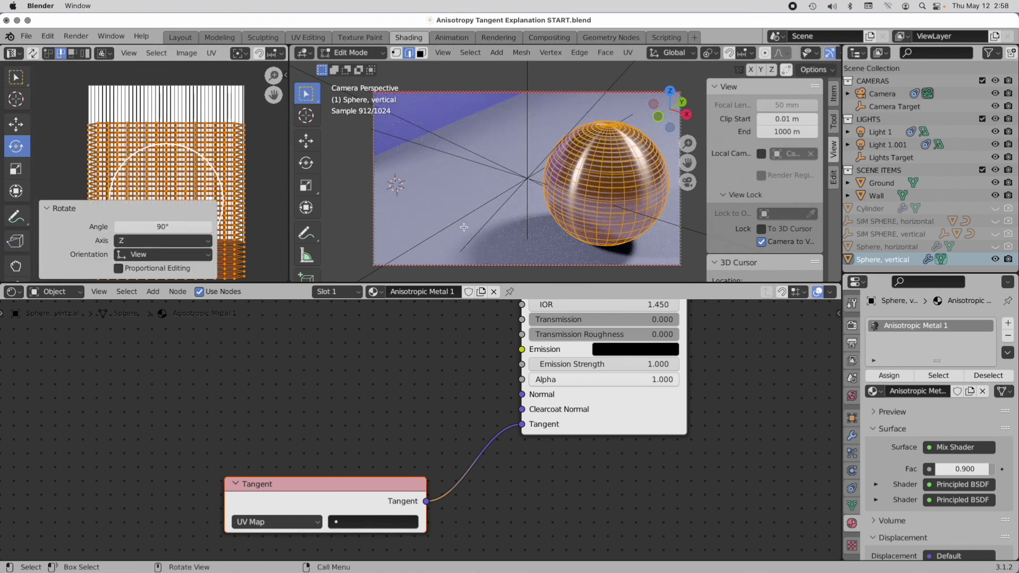
{"action": "key", "text": "alt+a"}
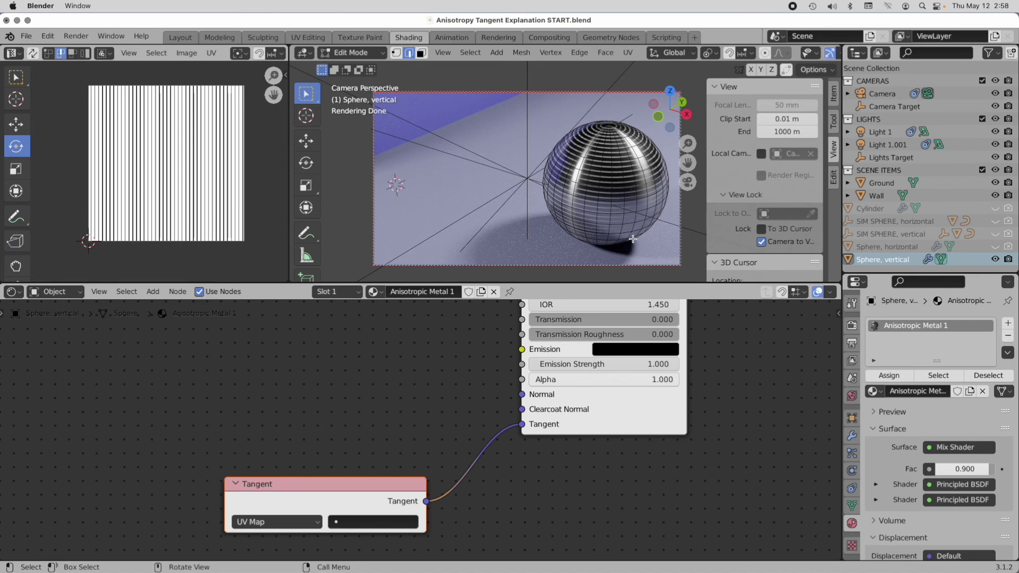
{"action": "key", "text": "Tab"}
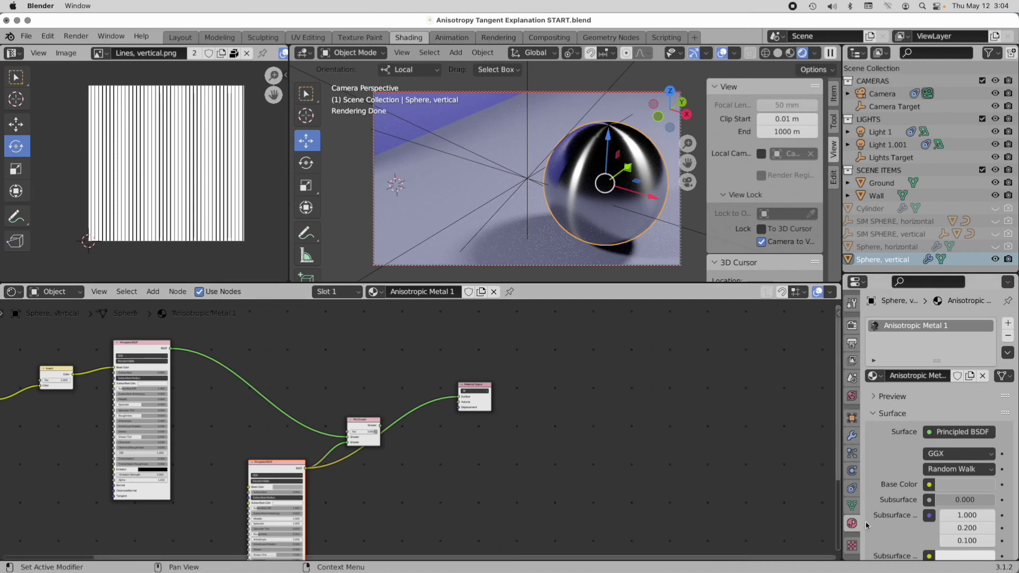
Try different Anisotropic and Roughness values on the Principled BSDF, finishing at Anisotropic 0.903 and Roughness 0.152.
{"action": "scroll", "coordinate": [893, 505], "scroll_direction": "down", "scroll_amount": 3}
{"action": "scroll", "coordinate": [893, 504], "scroll_direction": "down", "scroll_amount": 4}
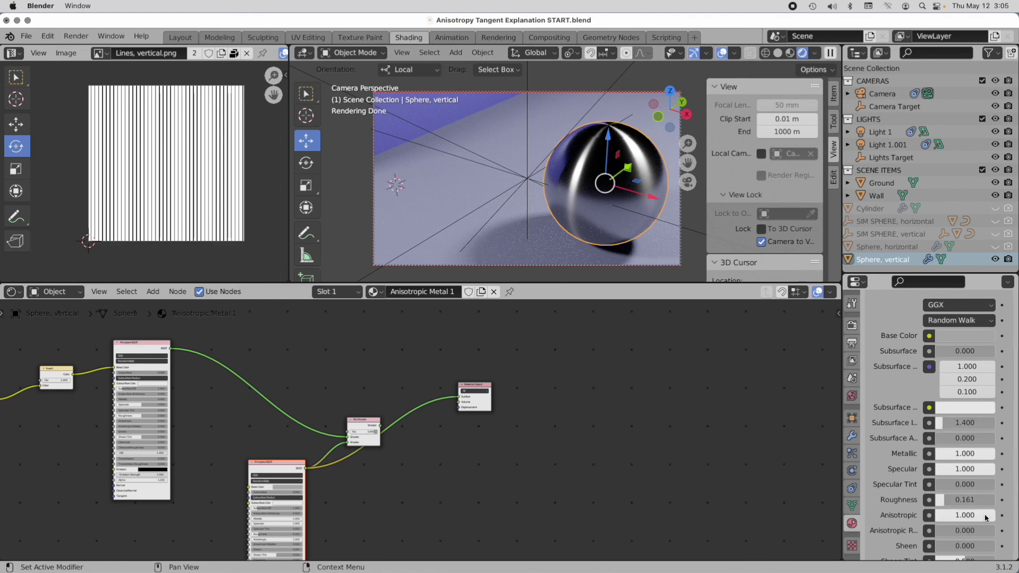
{"action": "left_click_drag", "start_coordinate": [965, 515], "coordinate": [957, 514]}
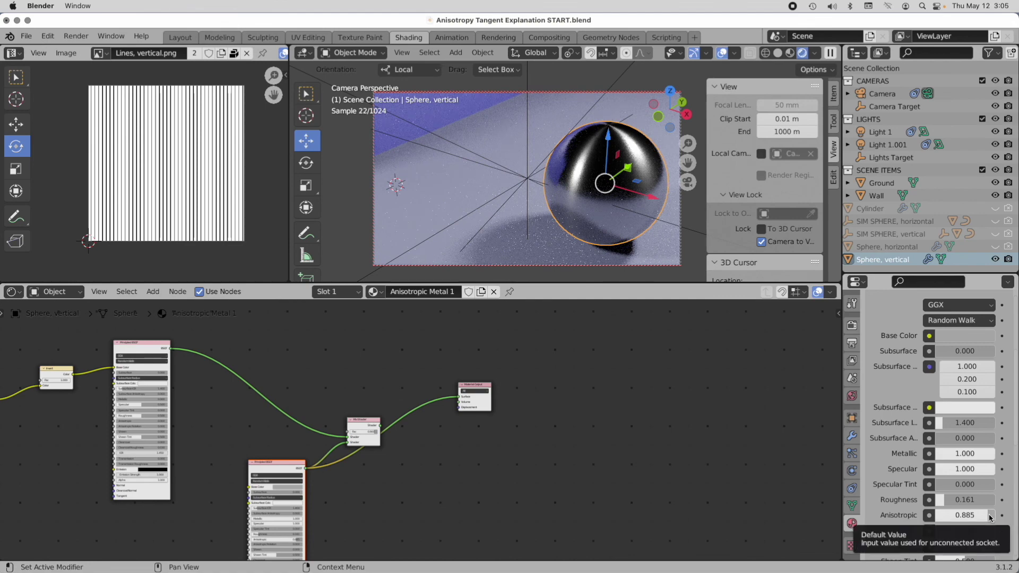
{"action": "left_click_drag", "start_coordinate": [957, 499], "coordinate": [963, 499]}
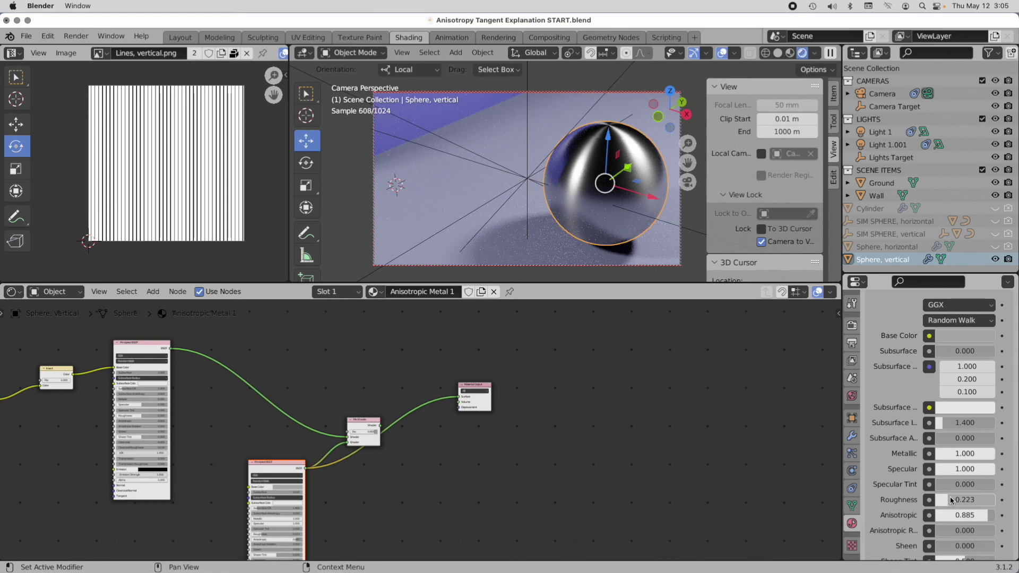
{"action": "left_click_drag", "start_coordinate": [951, 500], "coordinate": [951, 503]}
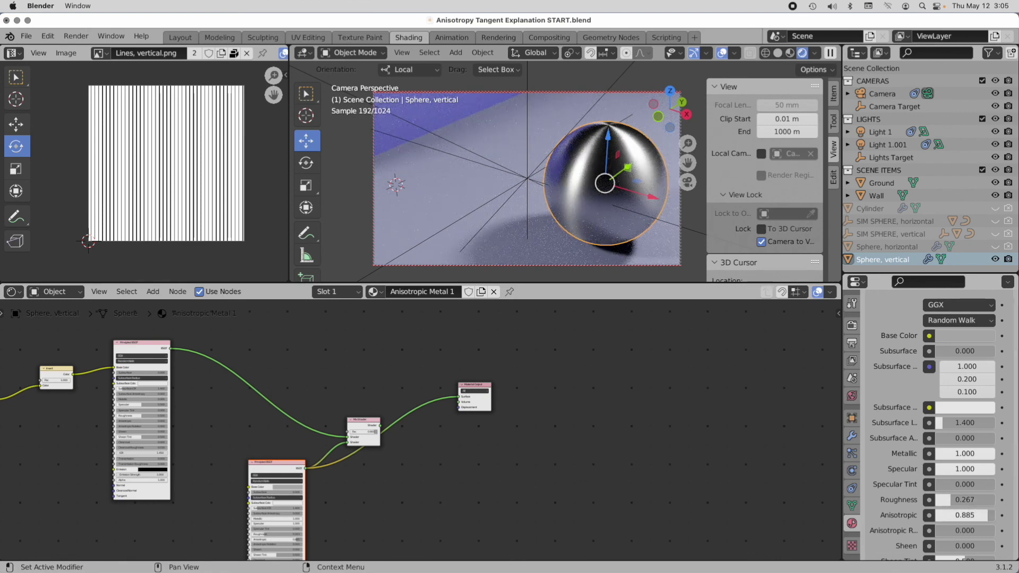
{"action": "mouse_move", "coordinate": [978, 516]}
{"action": "left_mouse_down"}
{"action": "mouse_move", "coordinate": [969, 515]}
{"action": "mouse_move", "coordinate": [978, 515]}
{"action": "left_mouse_up"}
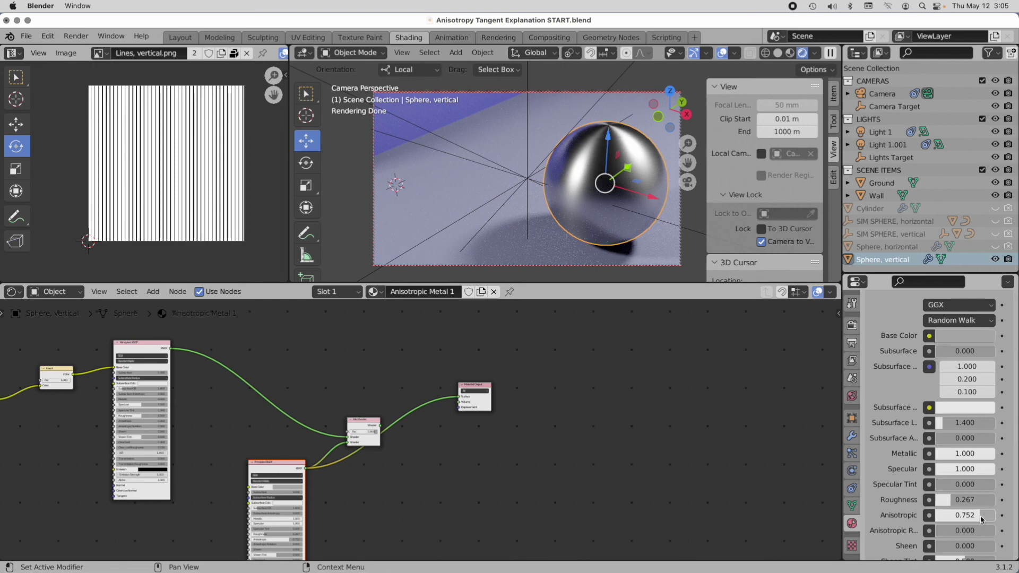
{"action": "left_click_drag", "start_coordinate": [980, 514], "coordinate": [944, 513]}
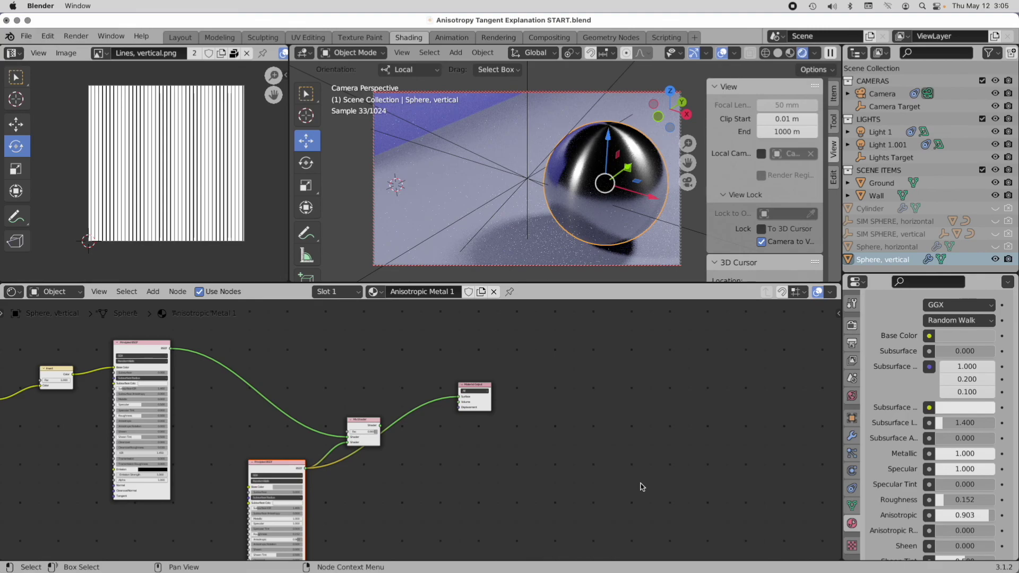